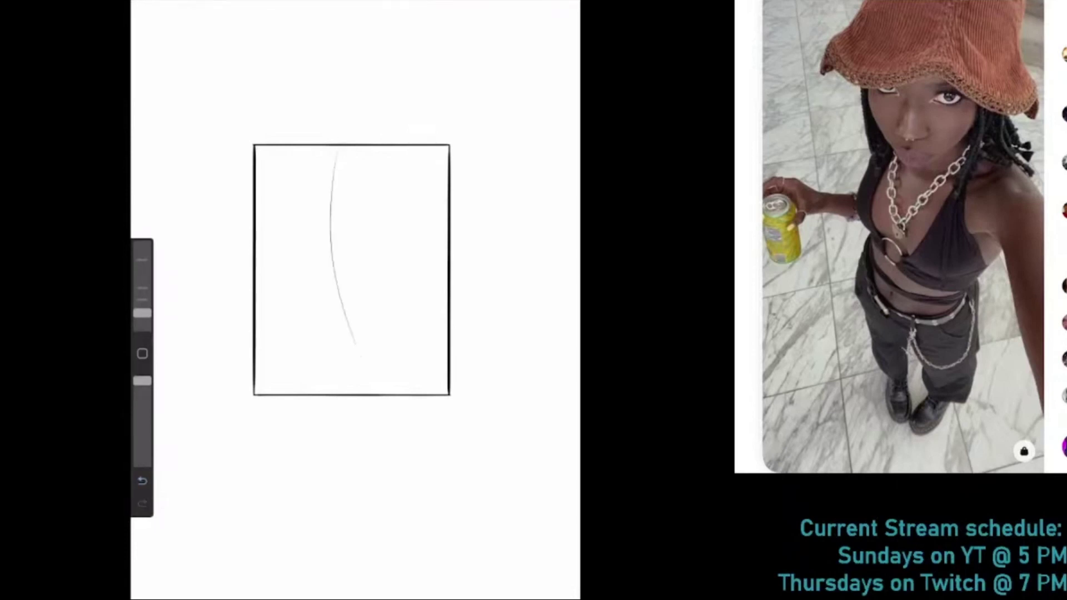
Sketch diagonal pencil guide lines across the face, undoing and redrawing stray strokes
{"action": "key", "text": "ctrl+z"}
{"action": "left_click_drag", "start_coordinate": [431, 158], "coordinate": [409, 213]}
{"action": "left_click_drag", "start_coordinate": [334, 250], "coordinate": [339, 287]}
{"action": "left_click_drag", "start_coordinate": [433, 265], "coordinate": [409, 320]}
{"action": "left_click_drag", "start_coordinate": [437, 243], "coordinate": [389, 273]}
{"action": "key", "text": "ctrl+z"}
{"action": "mouse_move", "coordinate": [437, 244]}
{"action": "left_mouse_down"}
{"action": "mouse_move", "coordinate": [399, 275]}
{"action": "mouse_move", "coordinate": [409, 289]}
{"action": "left_mouse_up"}
{"action": "key", "text": "ctrl+z"}
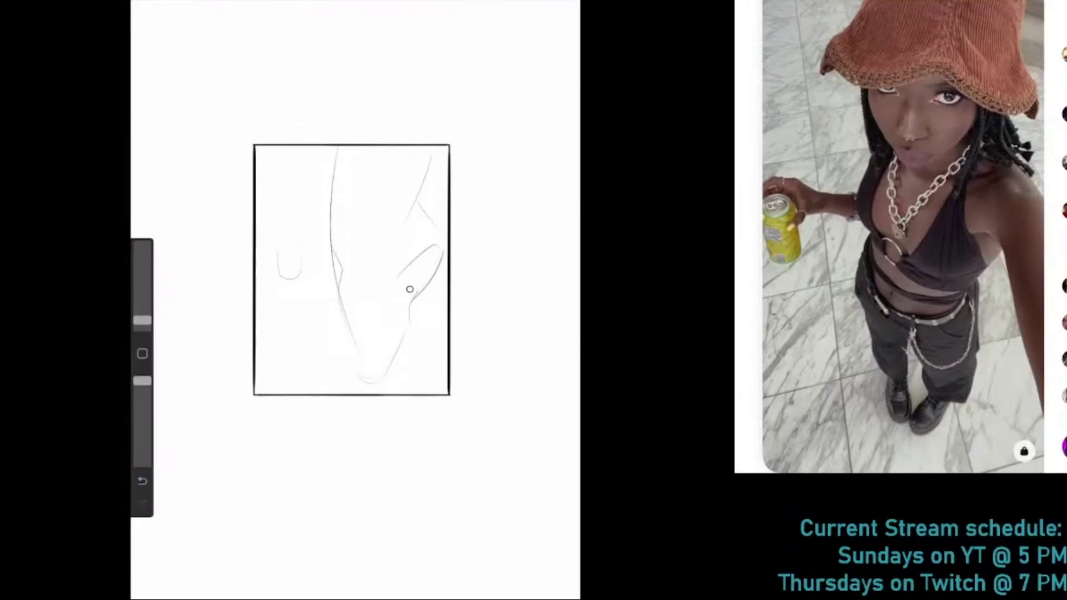
Sketch the curved jaw lines running down toward the chin
{"action": "mouse_move", "coordinate": [340, 270]}
{"action": "left_mouse_down"}
{"action": "mouse_move", "coordinate": [396, 311]}
{"action": "mouse_move", "coordinate": [409, 303]}
{"action": "left_mouse_up"}
{"action": "key", "text": "ctrl+z"}
{"action": "mouse_move", "coordinate": [340, 272]}
{"action": "left_mouse_down"}
{"action": "mouse_move", "coordinate": [344, 305]}
{"action": "mouse_move", "coordinate": [404, 322]}
{"action": "mouse_move", "coordinate": [389, 378]}
{"action": "left_mouse_up"}
{"action": "key", "text": "ctrl+z"}
{"action": "left_click_drag", "start_coordinate": [417, 331], "coordinate": [390, 373]}
{"action": "left_click_drag", "start_coordinate": [365, 369], "coordinate": [393, 370]}
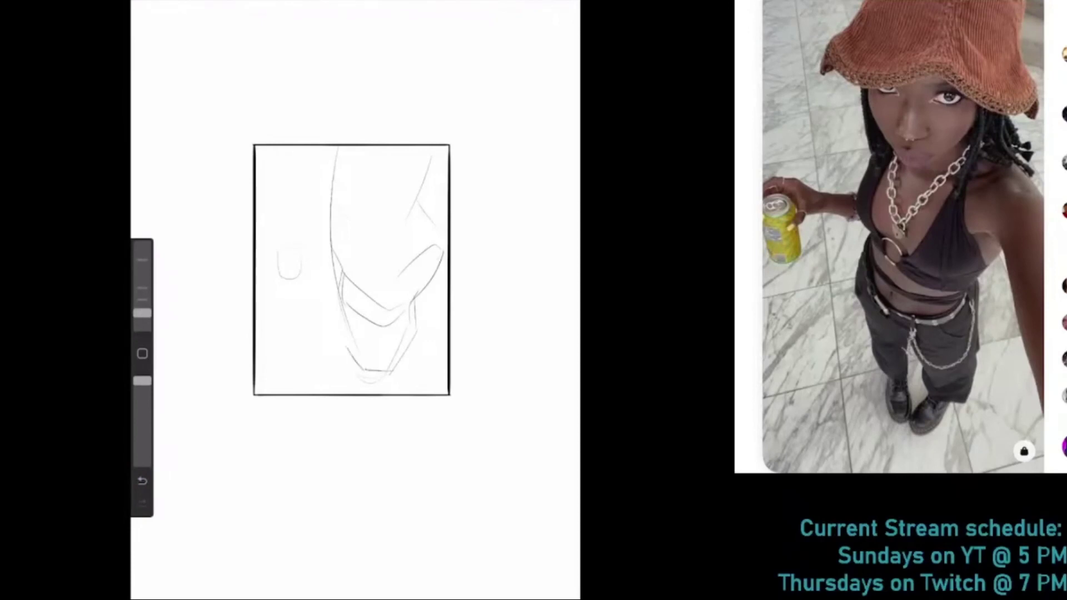
Redraw the chin as one rounded line and add strokes across the upper face
{"action": "key", "text": "ctrl+z"}
{"action": "left_click_drag", "start_coordinate": [340, 297], "coordinate": [355, 366]}
{"action": "key", "text": "ctrl+z"}
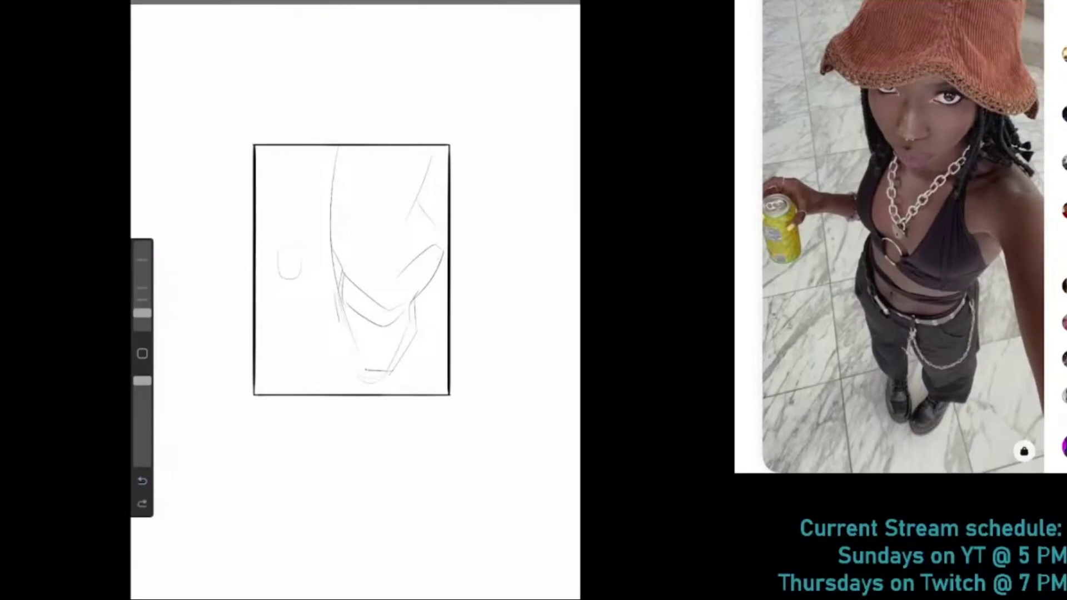
{"action": "mouse_move", "coordinate": [336, 294]}
{"action": "left_mouse_down"}
{"action": "mouse_move", "coordinate": [385, 383]}
{"action": "mouse_move", "coordinate": [378, 369]}
{"action": "left_mouse_up"}
{"action": "left_click_drag", "start_coordinate": [366, 320], "coordinate": [367, 370]}
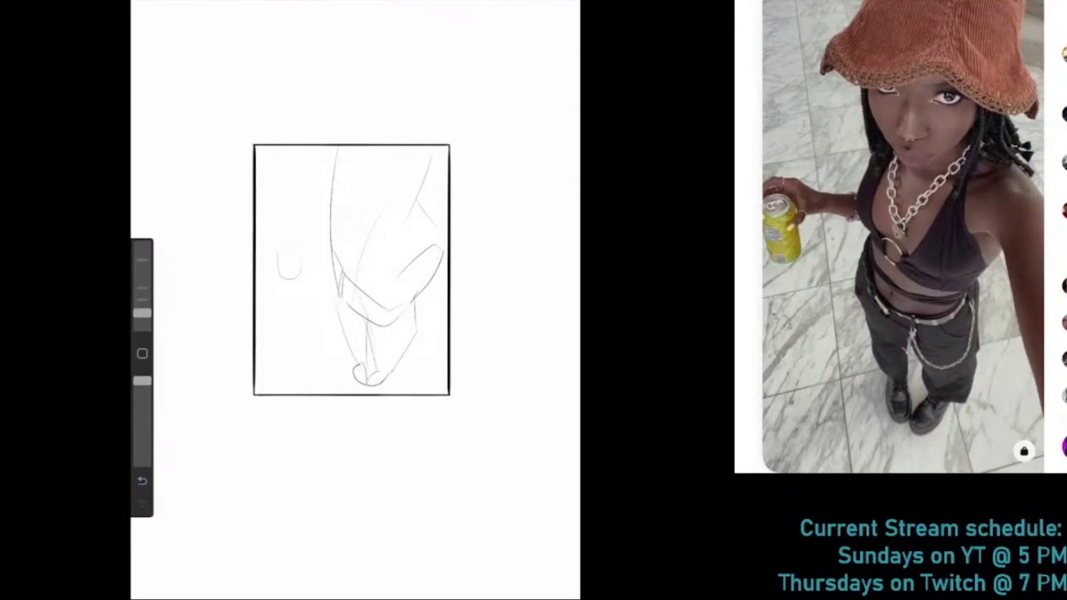
{"action": "left_click_drag", "start_coordinate": [336, 170], "coordinate": [428, 191]}
{"action": "mouse_move", "coordinate": [329, 143]}
{"action": "left_mouse_down"}
{"action": "mouse_move", "coordinate": [305, 165]}
{"action": "mouse_move", "coordinate": [327, 182]}
{"action": "mouse_move", "coordinate": [333, 238]}
{"action": "left_mouse_up"}
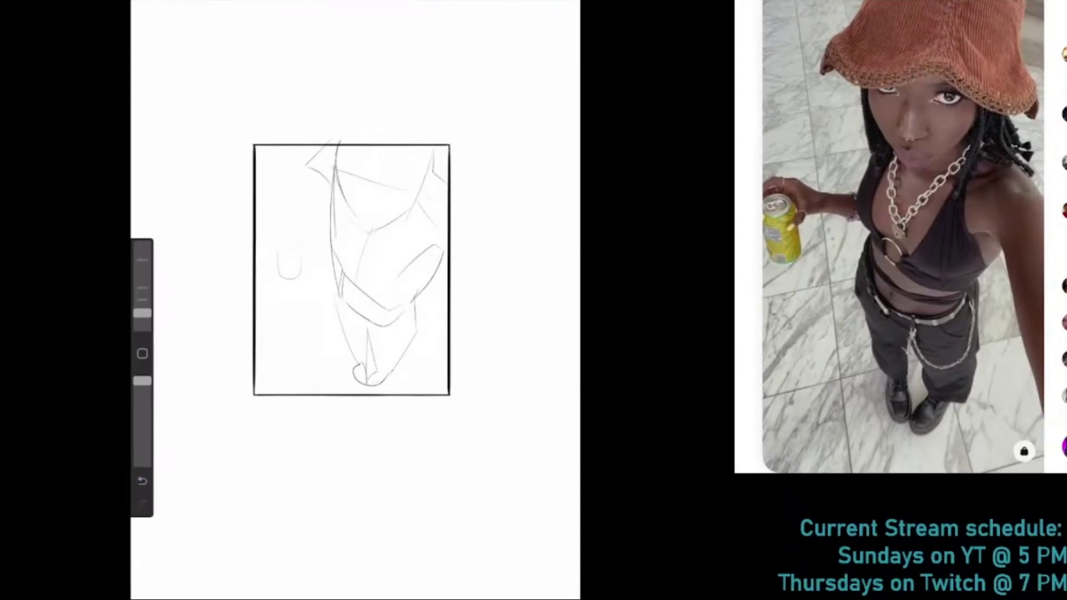
Strengthen the left and right side lines of the face with pencil strokes
{"action": "left_click_drag", "start_coordinate": [332, 164], "coordinate": [336, 236]}
{"action": "left_click_drag", "start_coordinate": [416, 195], "coordinate": [399, 245]}
{"action": "key", "text": "ctrl+z"}
{"action": "left_click_drag", "start_coordinate": [416, 175], "coordinate": [393, 256]}
{"action": "left_click_drag", "start_coordinate": [412, 221], "coordinate": [447, 242]}
{"action": "key", "text": "ctrl+z"}
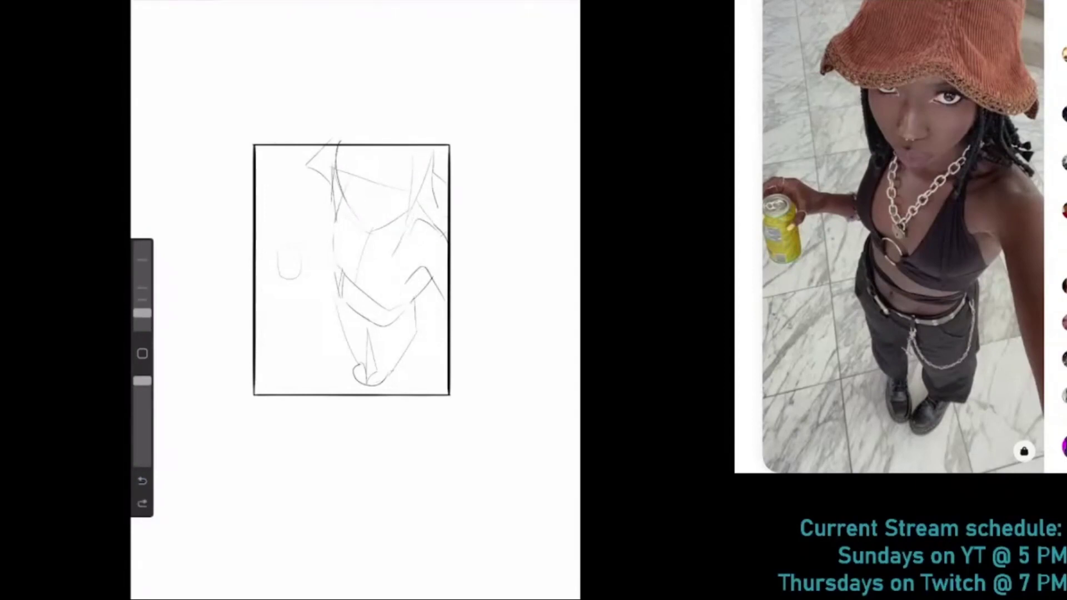
{"action": "left_click_drag", "start_coordinate": [411, 257], "coordinate": [404, 286]}
Sketch the left side of the chest and lower torso edge, adjusting brush size
{"action": "left_click_drag", "start_coordinate": [356, 188], "coordinate": [337, 212]}
{"action": "left_click_drag", "start_coordinate": [333, 232], "coordinate": [332, 268]}
{"action": "mouse_move", "coordinate": [414, 296]}
{"action": "left_mouse_down"}
{"action": "mouse_move", "coordinate": [367, 304]}
{"action": "mouse_move", "coordinate": [381, 309]}
{"action": "left_mouse_up"}
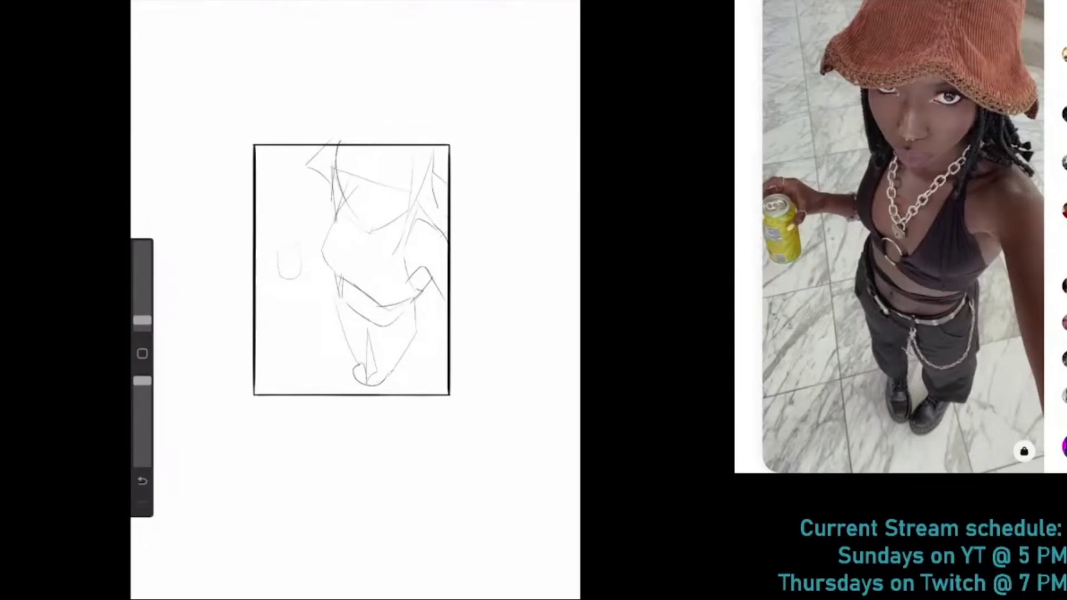
{"action": "left_click_drag", "start_coordinate": [143, 315], "coordinate": [142, 313]}
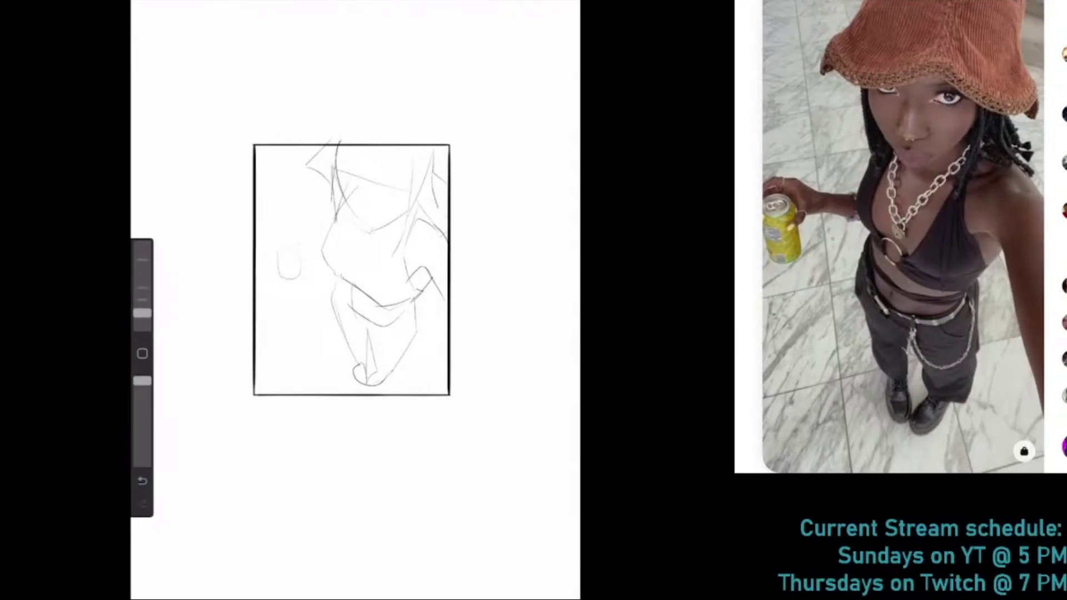
{"action": "key", "text": "ctrl+z"}
{"action": "left_click_drag", "start_coordinate": [142, 313], "coordinate": [142, 312]}
Undo and redo the stroke near the chin, finally removing the last strokes
{"action": "key", "text": "ctrl+z"}
{"action": "key", "text": "ctrl+shift+z"}
{"action": "key", "text": "ctrl+z"}
{"action": "key", "text": "ctrl+shift+z"}
{"action": "key", "text": "ctrl+shift+z"}
{"action": "key", "text": "ctrl+z"}
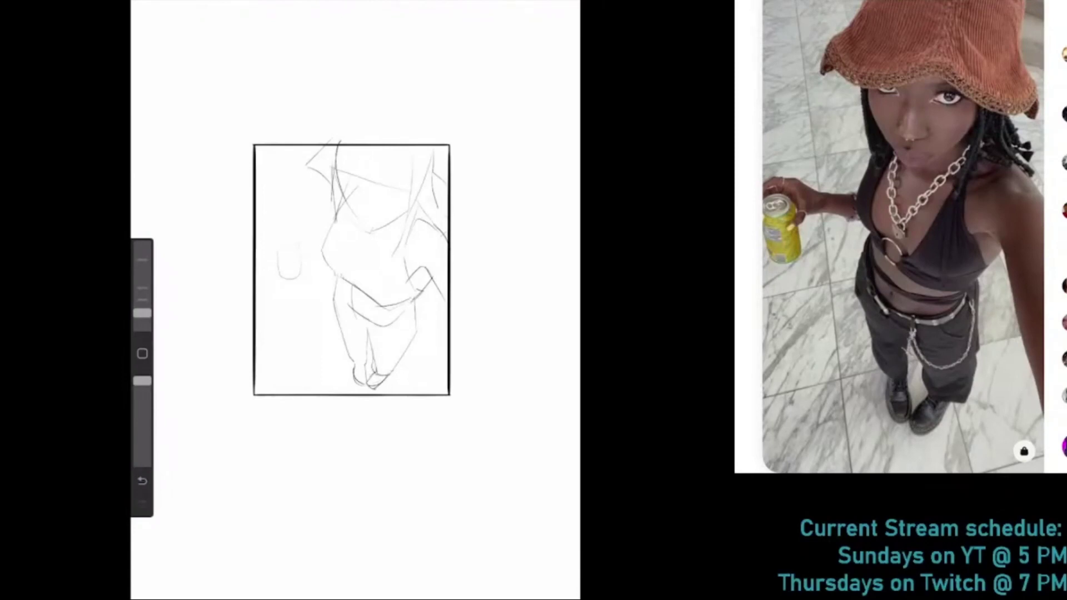
{"action": "key", "text": "ctrl+z"}
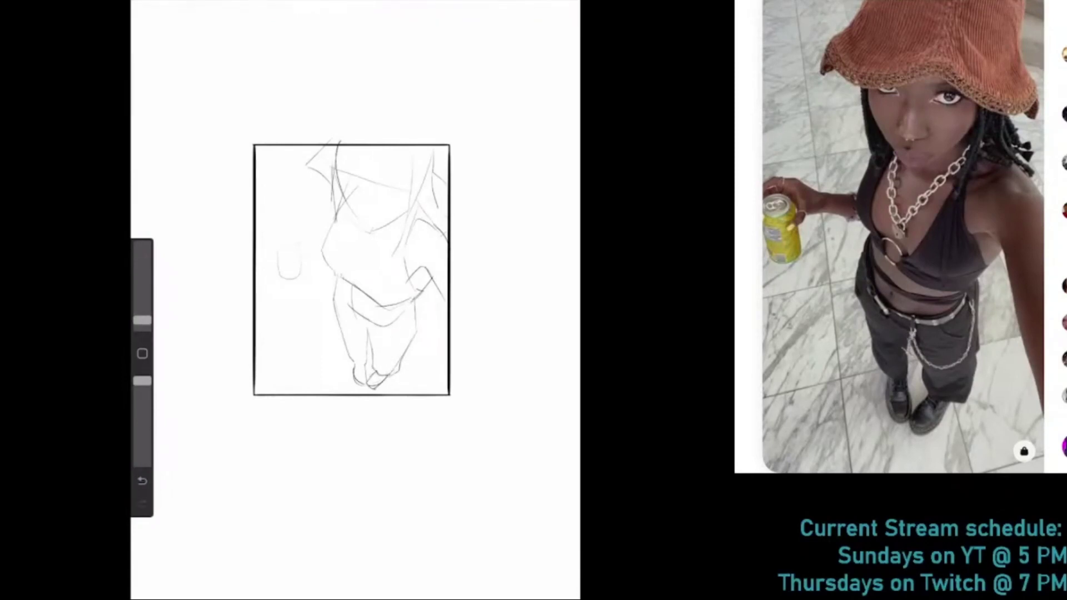
Sketch torso lines and the small ring on the chest
{"action": "left_click_drag", "start_coordinate": [340, 250], "coordinate": [345, 277]}
{"action": "left_click_drag", "start_coordinate": [400, 239], "coordinate": [360, 287]}
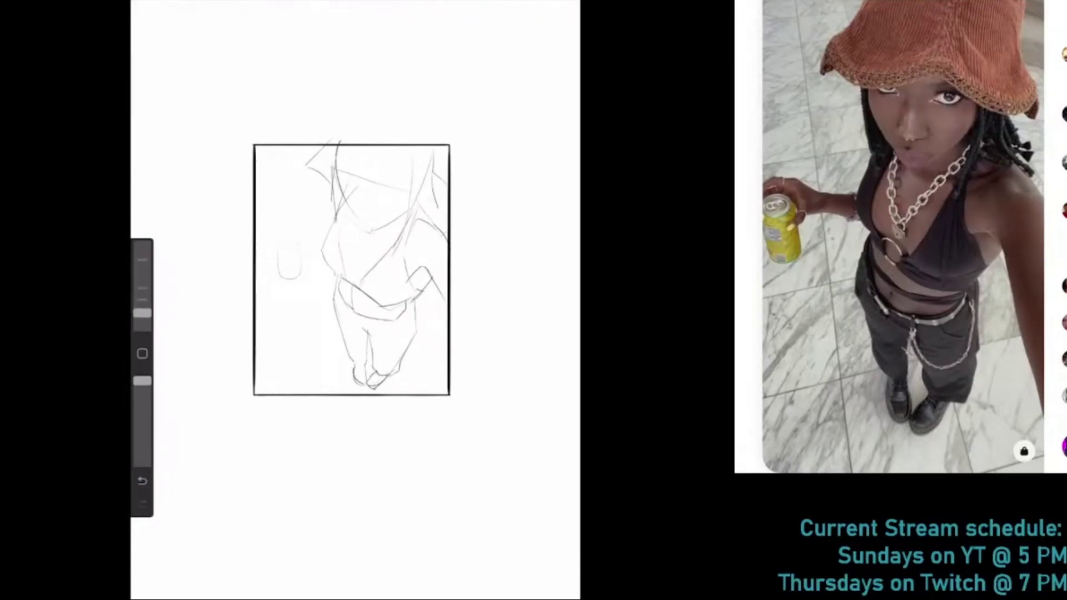
{"action": "key", "text": "ctrl+z"}
{"action": "mouse_move", "coordinate": [388, 228]}
{"action": "left_mouse_down"}
{"action": "mouse_move", "coordinate": [361, 264]}
{"action": "mouse_move", "coordinate": [353, 255]}
{"action": "mouse_move", "coordinate": [378, 308]}
{"action": "left_mouse_up"}
{"action": "key", "text": "ctrl+z"}
{"action": "key", "text": "ctrl+z"}
{"action": "key", "text": "ctrl+z"}
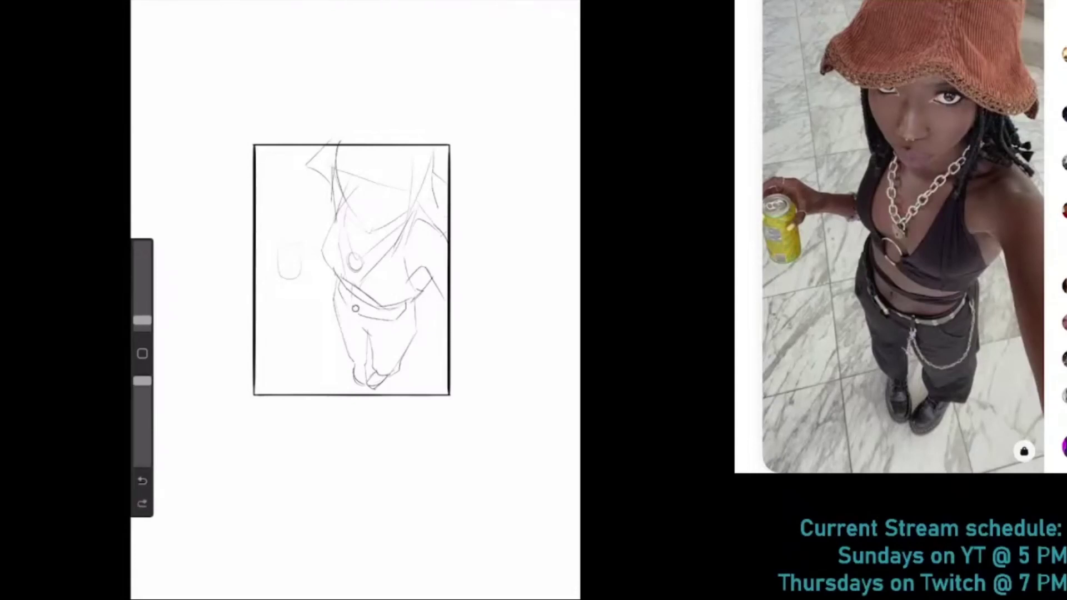
Draw the belt lines and a small circle at the waist, enlarging the brush slightly
{"action": "left_click_drag", "start_coordinate": [143, 312], "coordinate": [142, 320]}
{"action": "left_click_drag", "start_coordinate": [356, 312], "coordinate": [409, 325]}
{"action": "left_click_drag", "start_coordinate": [339, 292], "coordinate": [344, 298]}
{"action": "left_click_drag", "start_coordinate": [142, 320], "coordinate": [142, 313]}
{"action": "left_click_drag", "start_coordinate": [366, 321], "coordinate": [405, 314]}
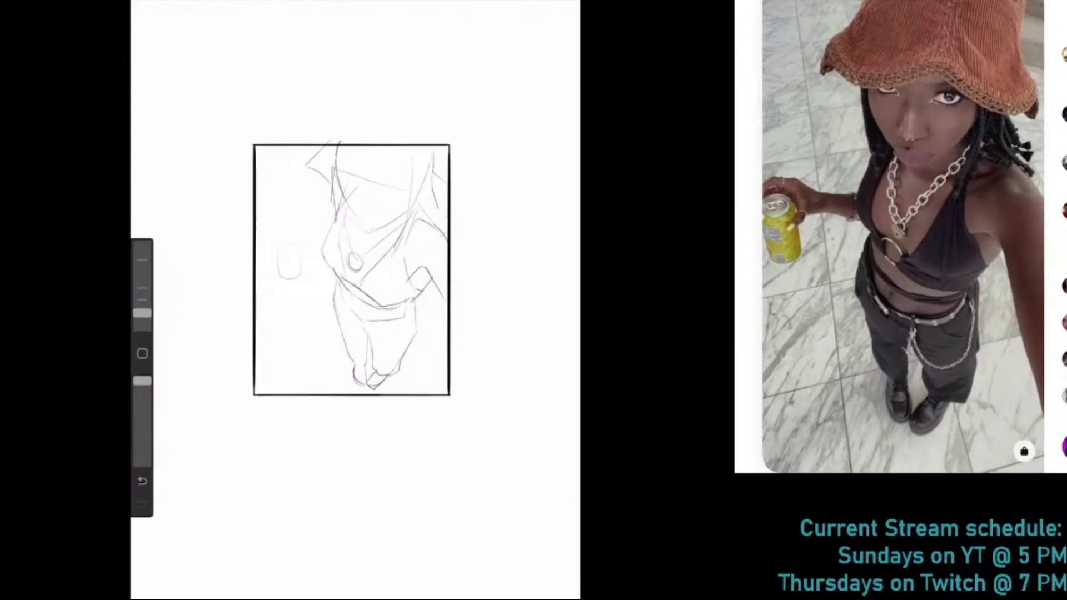
{"action": "key", "text": "ctrl+z"}
Outline the right hip and leg, then step back through several undos
{"action": "mouse_move", "coordinate": [431, 275]}
{"action": "left_mouse_down"}
{"action": "mouse_move", "coordinate": [416, 297]}
{"action": "mouse_move", "coordinate": [403, 370]}
{"action": "left_mouse_up"}
{"action": "left_click_drag", "start_coordinate": [418, 324], "coordinate": [393, 378]}
{"action": "left_click_drag", "start_coordinate": [416, 330], "coordinate": [398, 362]}
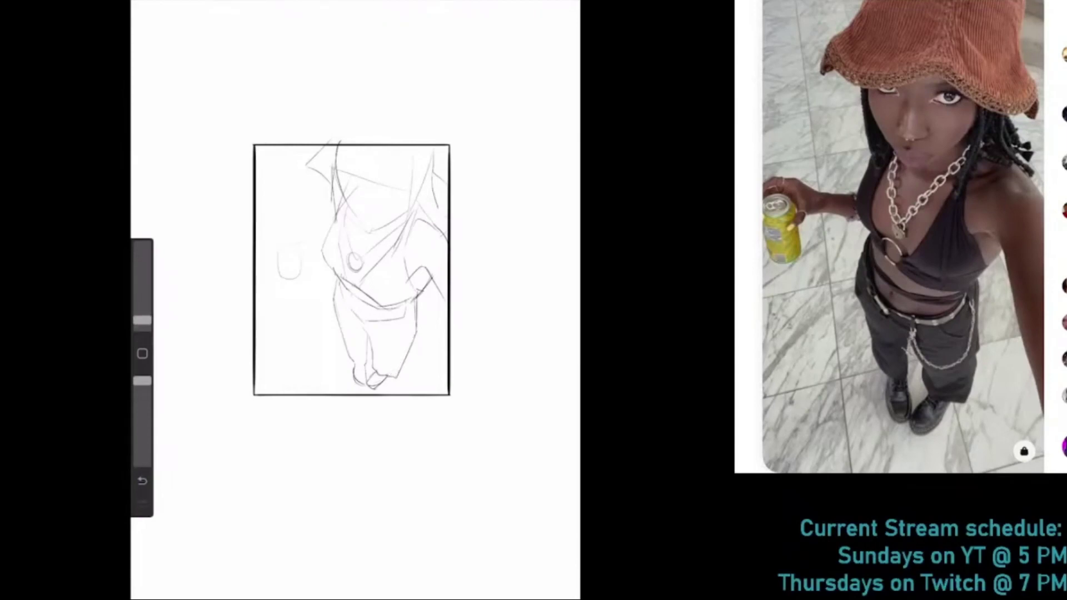
{"action": "left_click_drag", "start_coordinate": [142, 321], "coordinate": [142, 313]}
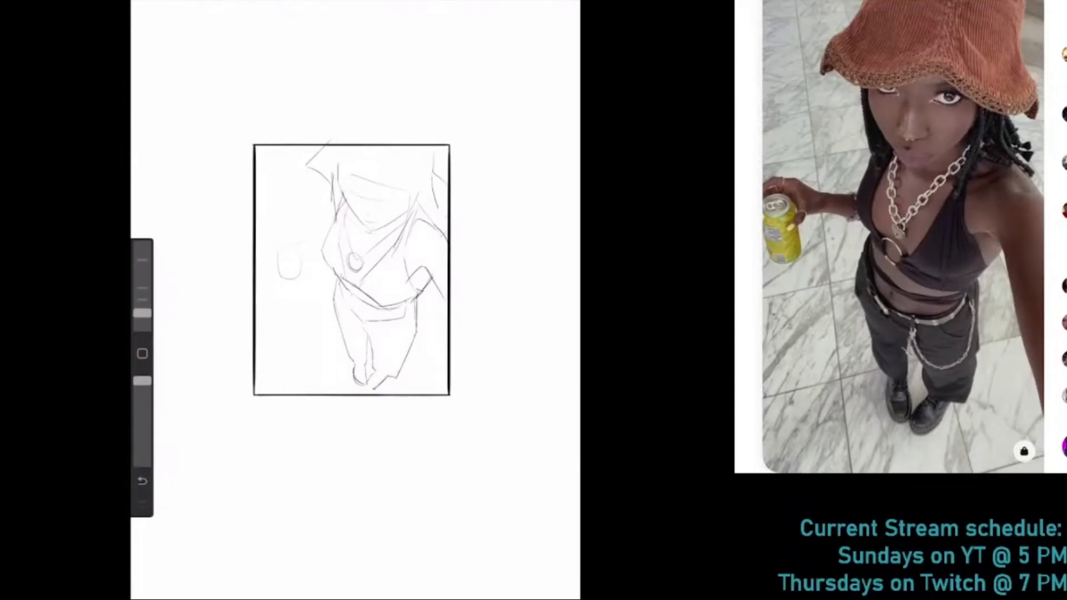
{"action": "key", "text": "ctrl+z"}
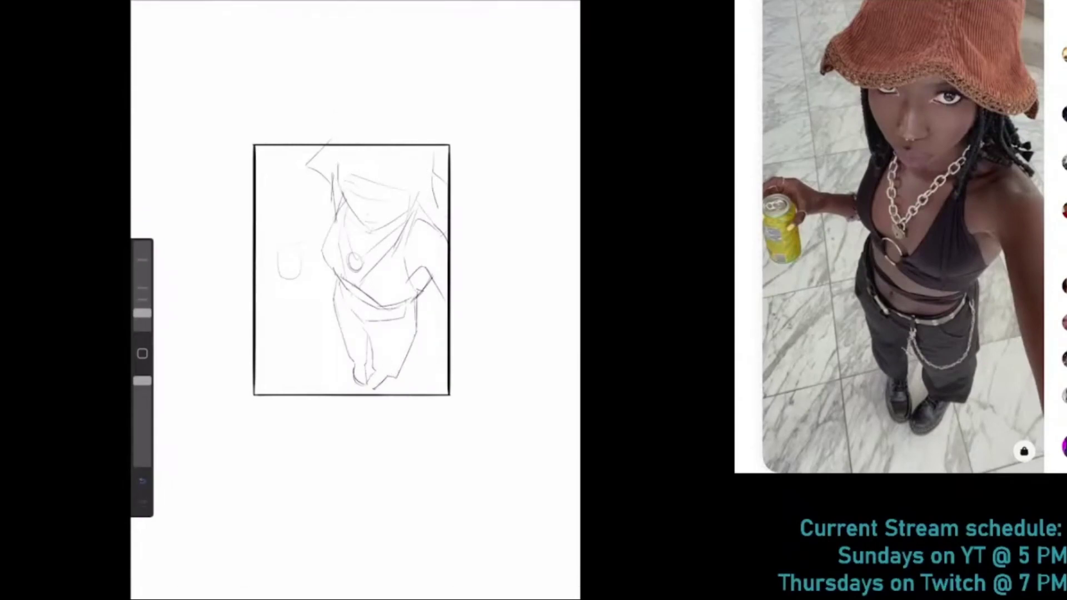
{"action": "key", "text": "ctrl+z"}
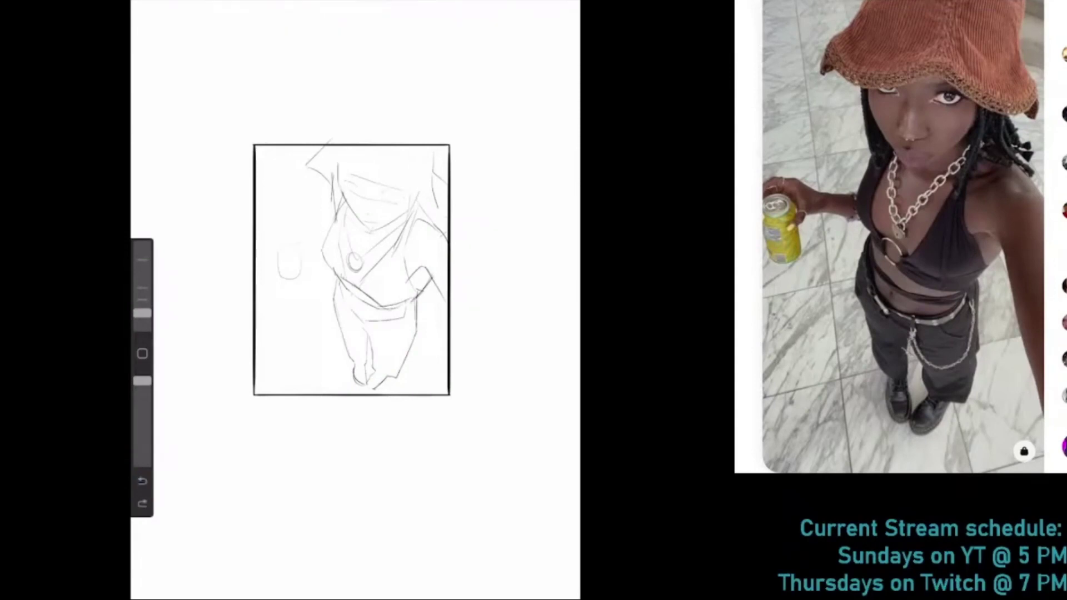
{"action": "key", "text": "ctrl+z"}
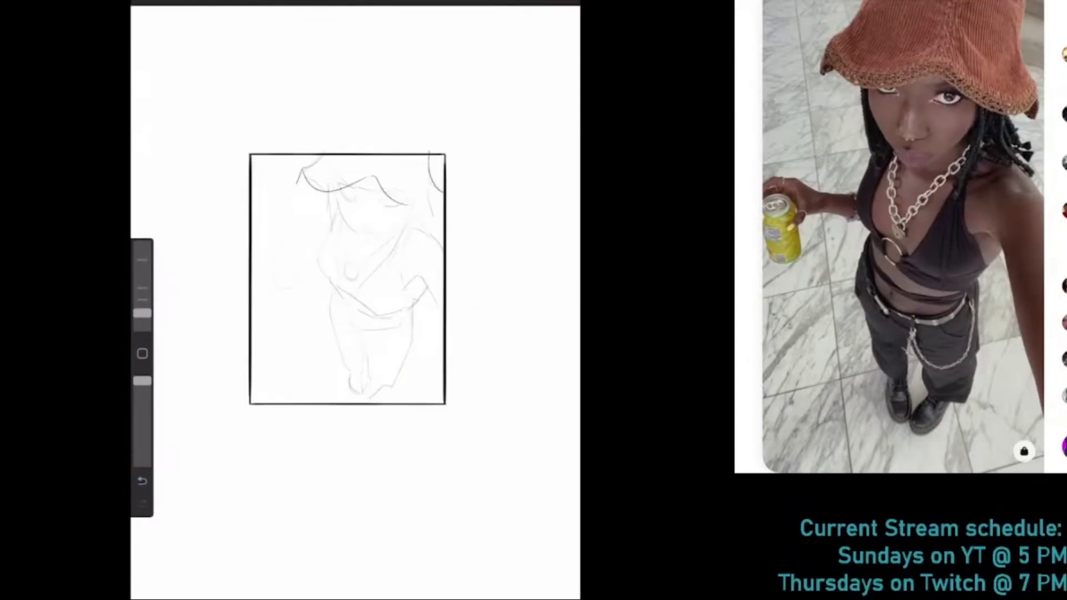
Draw a smooth hat brim arc with a curled left end and a short left-hand stroke
{"action": "left_click_drag", "start_coordinate": [389, 189], "coordinate": [442, 192]}
{"action": "left_click_drag", "start_coordinate": [314, 166], "coordinate": [303, 183]}
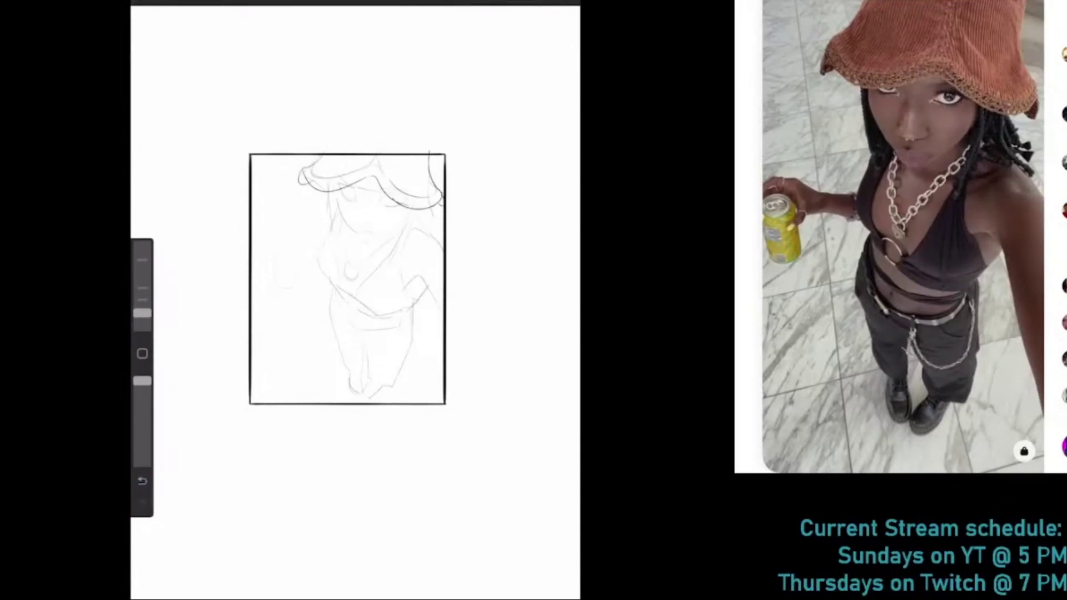
{"action": "left_click_drag", "start_coordinate": [143, 313], "coordinate": [142, 313]}
{"action": "mouse_move", "coordinate": [295, 250]}
{"action": "left_mouse_down"}
{"action": "mouse_move", "coordinate": [322, 250]}
{"action": "mouse_move", "coordinate": [286, 297]}
{"action": "mouse_move", "coordinate": [305, 289]}
{"action": "left_mouse_up"}
Zoom in and draw the hand and the can it holds on the left
{"action": "scroll", "coordinate": [355, 300], "scroll_direction": "up", "scroll_amount": 2}
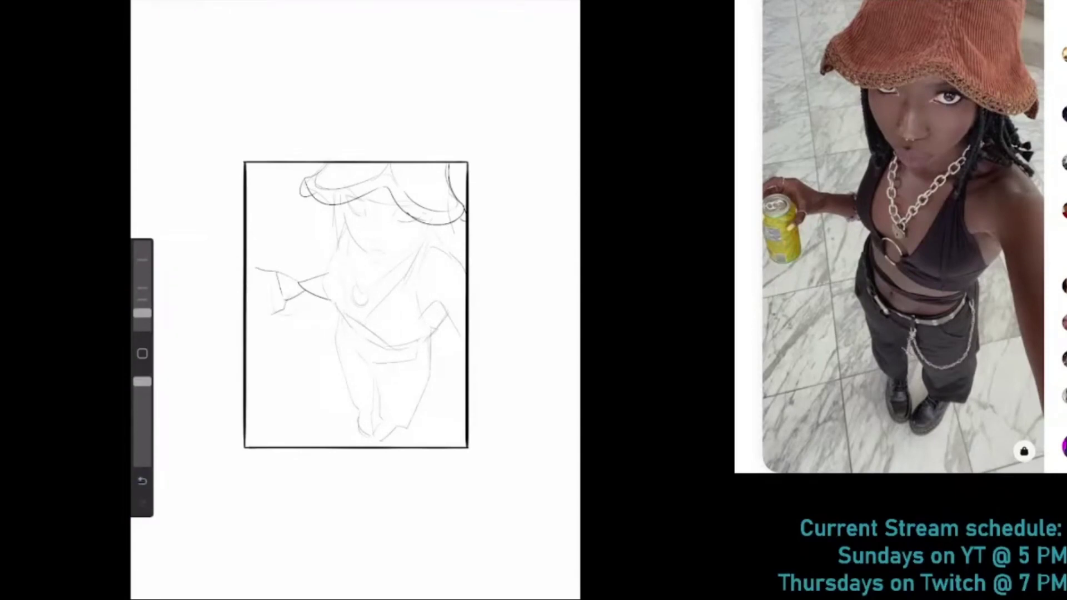
{"action": "mouse_move", "coordinate": [248, 276]}
{"action": "left_mouse_down"}
{"action": "mouse_move", "coordinate": [276, 272]}
{"action": "mouse_move", "coordinate": [254, 331]}
{"action": "left_mouse_up"}
{"action": "left_click_drag", "start_coordinate": [277, 293], "coordinate": [277, 326]}
{"action": "key", "text": "ctrl+z"}
{"action": "mouse_move", "coordinate": [277, 286]}
{"action": "left_mouse_down"}
{"action": "mouse_move", "coordinate": [278, 305]}
{"action": "mouse_move", "coordinate": [317, 292]}
{"action": "mouse_move", "coordinate": [307, 271]}
{"action": "mouse_move", "coordinate": [337, 270]}
{"action": "left_mouse_up"}
{"action": "key", "text": "ctrl+z"}
{"action": "key", "text": "ctrl+z"}
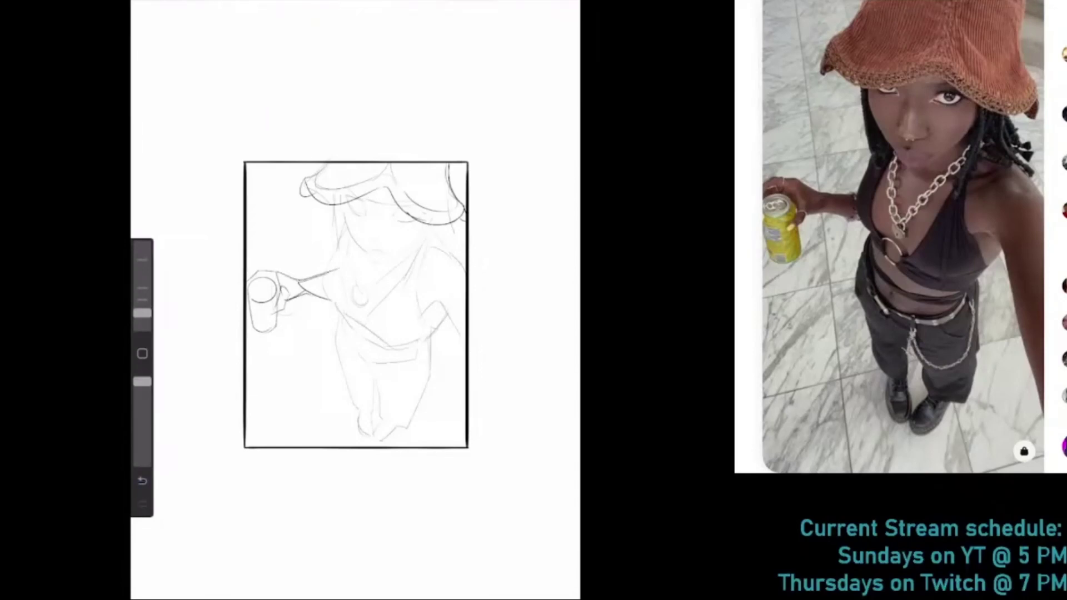
Extend the arm line from the can and outline the can's top, adjusting brush size
{"action": "mouse_move", "coordinate": [142, 313]}
{"action": "left_mouse_down"}
{"action": "mouse_move", "coordinate": [143, 299]}
{"action": "mouse_move", "coordinate": [142, 319]}
{"action": "left_mouse_up"}
{"action": "mouse_move", "coordinate": [292, 285]}
{"action": "left_mouse_down"}
{"action": "mouse_move", "coordinate": [337, 275]}
{"action": "mouse_move", "coordinate": [281, 302]}
{"action": "left_mouse_up"}
{"action": "left_click_drag", "start_coordinate": [143, 320], "coordinate": [142, 313]}
{"action": "mouse_move", "coordinate": [251, 291]}
{"action": "left_mouse_down"}
{"action": "mouse_move", "coordinate": [275, 281]}
{"action": "mouse_move", "coordinate": [268, 310]}
{"action": "mouse_move", "coordinate": [304, 314]}
{"action": "left_mouse_up"}
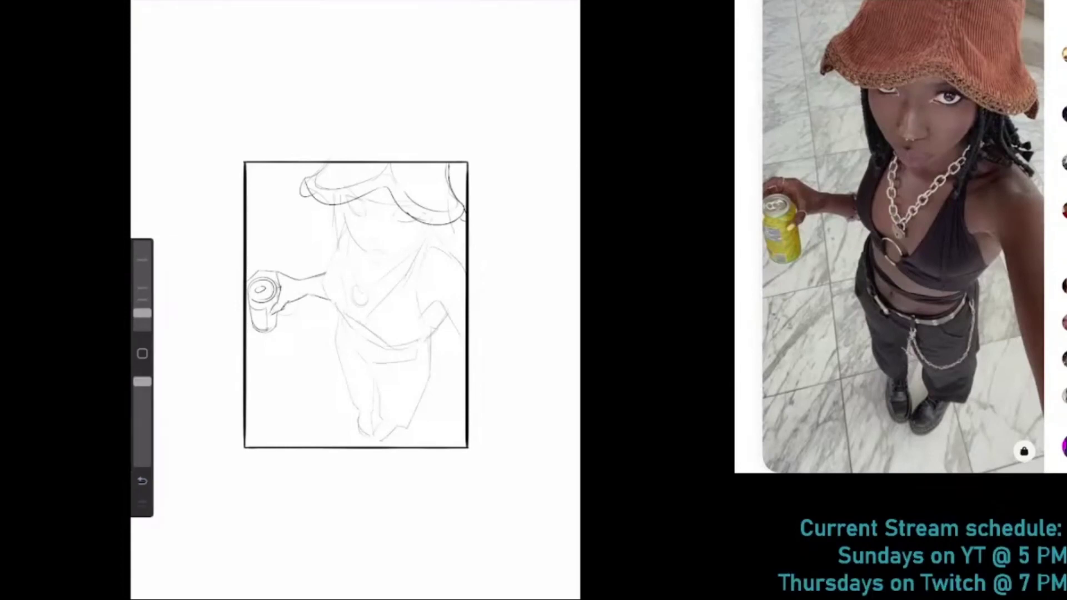
{"action": "left_click_drag", "start_coordinate": [142, 312], "coordinate": [142, 313]}
Add hair locks along the neck and right side, plus an ellipse ring on the torso
{"action": "left_click_drag", "start_coordinate": [423, 223], "coordinate": [409, 292]}
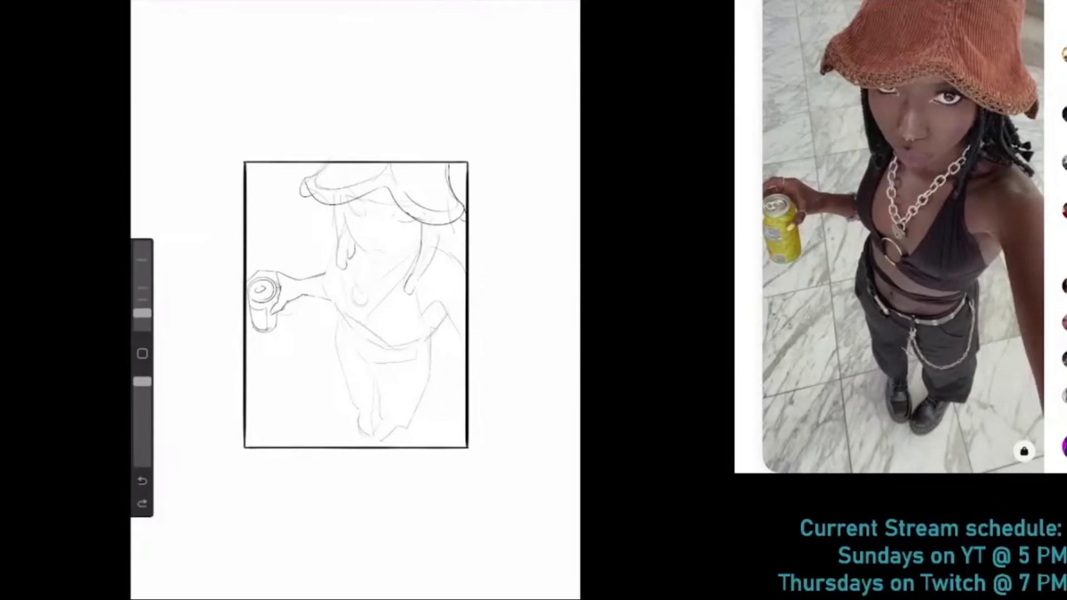
{"action": "left_click_drag", "start_coordinate": [452, 233], "coordinate": [440, 261]}
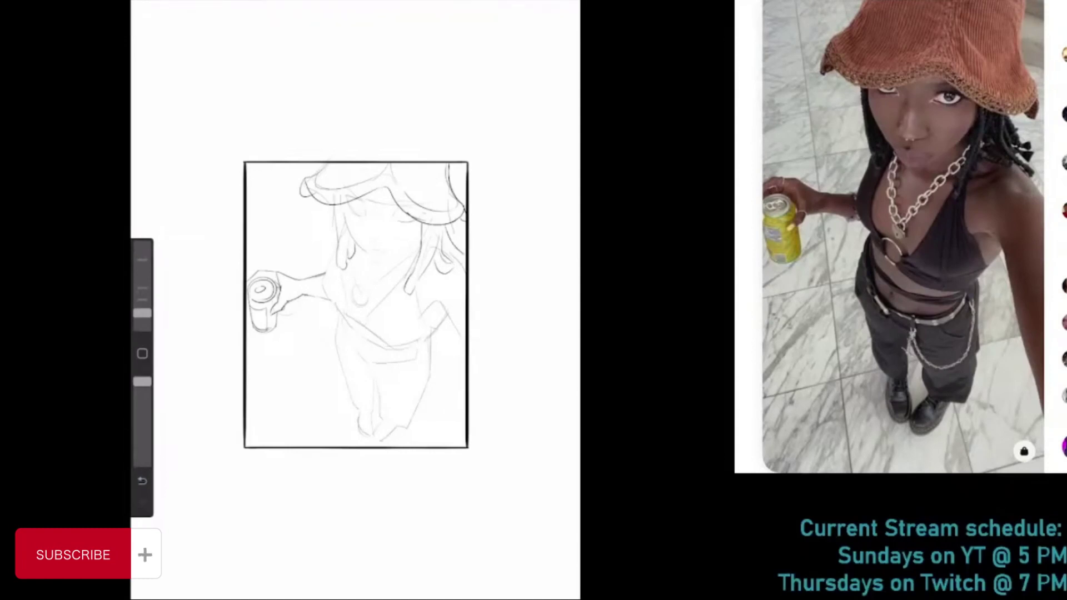
{"action": "left_click_drag", "start_coordinate": [366, 317], "coordinate": [364, 316]}
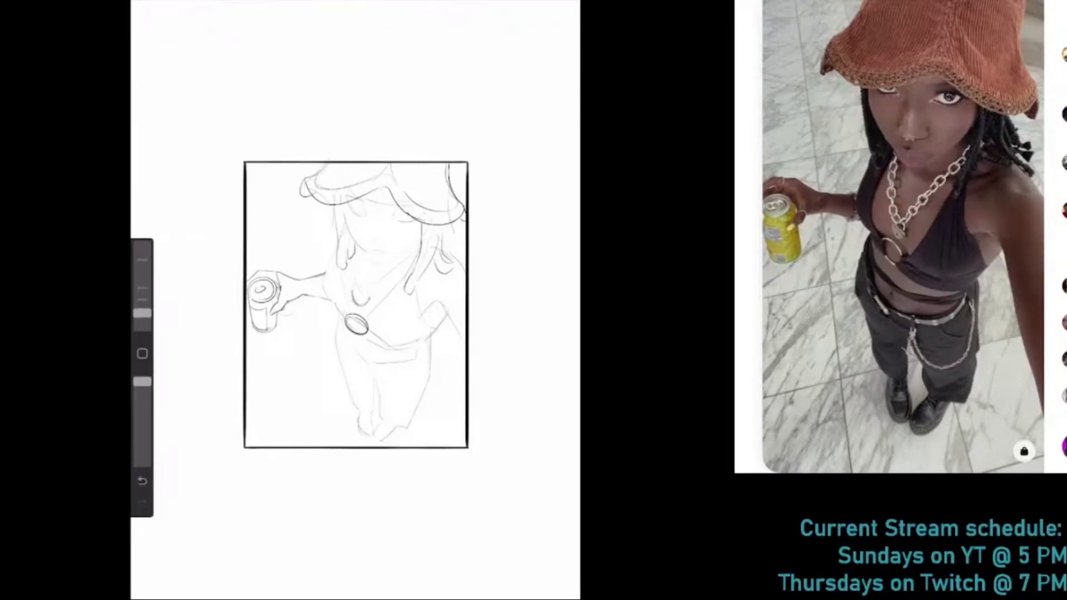
Draw a heart pendant on the torso with a chain running up-right from it
{"action": "scroll", "coordinate": [355, 300], "scroll_direction": "up", "scroll_amount": 5}
{"action": "mouse_move", "coordinate": [356, 272]}
{"action": "left_mouse_down"}
{"action": "mouse_move", "coordinate": [350, 300]}
{"action": "mouse_move", "coordinate": [414, 256]}
{"action": "left_mouse_up"}
{"action": "key", "text": "ctrl+z"}
{"action": "key", "text": "ctrl+shift+z"}
{"action": "scroll", "coordinate": [347, 312], "scroll_direction": "down", "scroll_amount": 3}
{"action": "scroll", "coordinate": [347, 311], "scroll_direction": "down", "scroll_amount": 2}
{"action": "key", "text": "ctrl+z"}
{"action": "key", "text": "ctrl+z"}
{"action": "left_click_drag", "start_coordinate": [355, 297], "coordinate": [419, 247]}
{"action": "key", "text": "ctrl+z"}
{"action": "left_click_drag", "start_coordinate": [357, 295], "coordinate": [422, 240]}
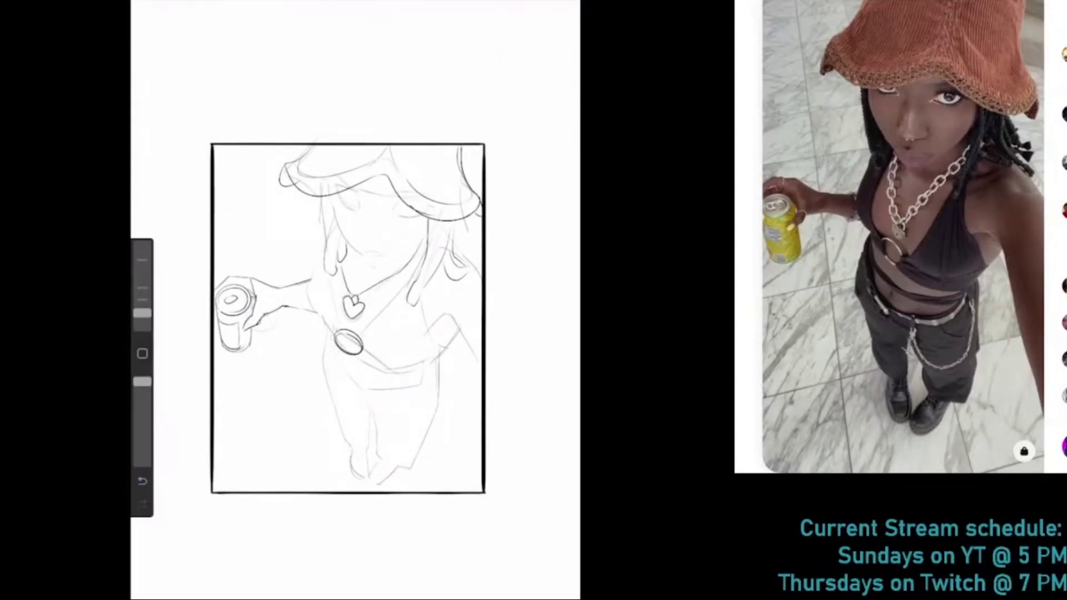
{"action": "key", "text": "ctrl+z"}
{"action": "left_click_drag", "start_coordinate": [359, 296], "coordinate": [423, 242]}
Draw a darker curved belt across the waist, retrying the waist strokes
{"action": "left_click_drag", "start_coordinate": [336, 353], "coordinate": [422, 371]}
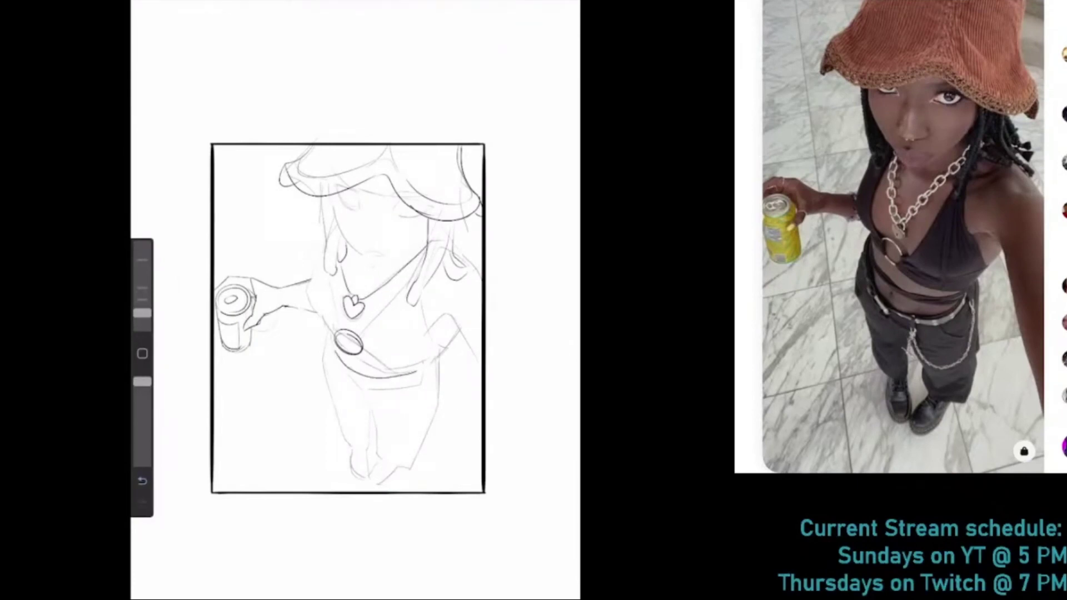
{"action": "key", "text": "ctrl+z"}
{"action": "left_click_drag", "start_coordinate": [338, 356], "coordinate": [417, 372]}
{"action": "left_click_drag", "start_coordinate": [330, 353], "coordinate": [362, 397]}
{"action": "key", "text": "ctrl+z"}
{"action": "mouse_move", "coordinate": [330, 353]}
{"action": "left_mouse_down"}
{"action": "mouse_move", "coordinate": [359, 398]}
{"action": "mouse_move", "coordinate": [386, 399]}
{"action": "left_mouse_up"}
{"action": "left_click", "coordinate": [142, 480]}
{"action": "left_click", "coordinate": [142, 480]}
{"action": "left_click_drag", "start_coordinate": [331, 361], "coordinate": [431, 395]}
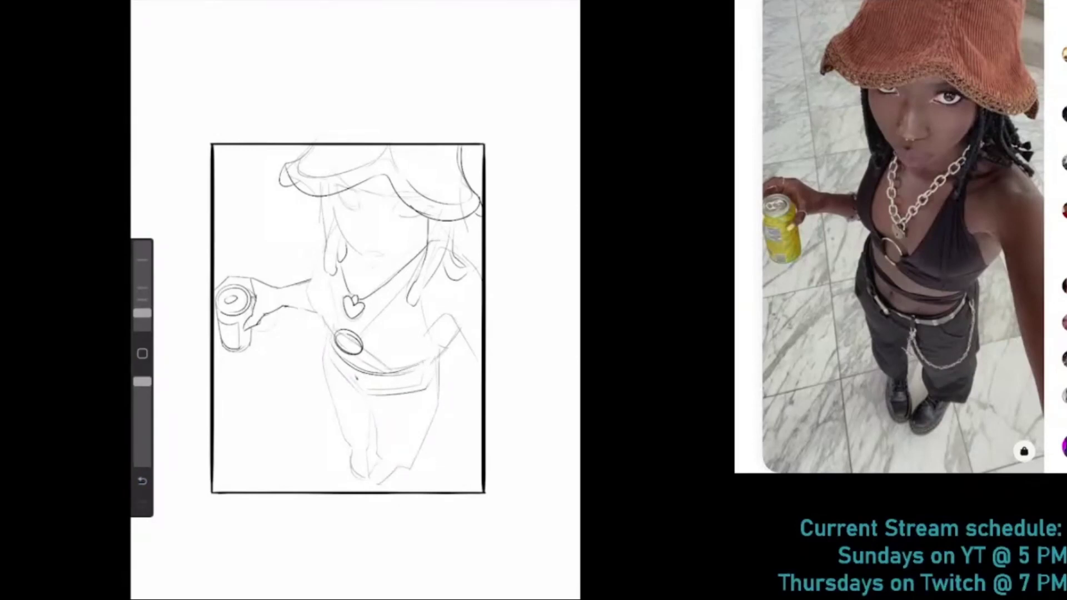
{"action": "key", "text": "ctrl+z"}
Redraw the belt line across the waist and the hip as a smooth arc
{"action": "mouse_move", "coordinate": [417, 358]}
{"action": "left_mouse_down"}
{"action": "mouse_move", "coordinate": [428, 386]}
{"action": "mouse_move", "coordinate": [434, 358]}
{"action": "left_mouse_up"}
{"action": "key", "text": "ctrl+z"}
{"action": "key", "text": "ctrl+z"}
{"action": "left_click_drag", "start_coordinate": [367, 392], "coordinate": [427, 361]}
{"action": "key", "text": "ctrl+z"}
{"action": "left_click_drag", "start_coordinate": [367, 391], "coordinate": [428, 361]}
{"action": "mouse_move", "coordinate": [386, 397]}
{"action": "left_mouse_down"}
{"action": "mouse_move", "coordinate": [433, 361]}
{"action": "mouse_move", "coordinate": [364, 395]}
{"action": "left_mouse_up"}
{"action": "key", "text": "ctrl+z"}
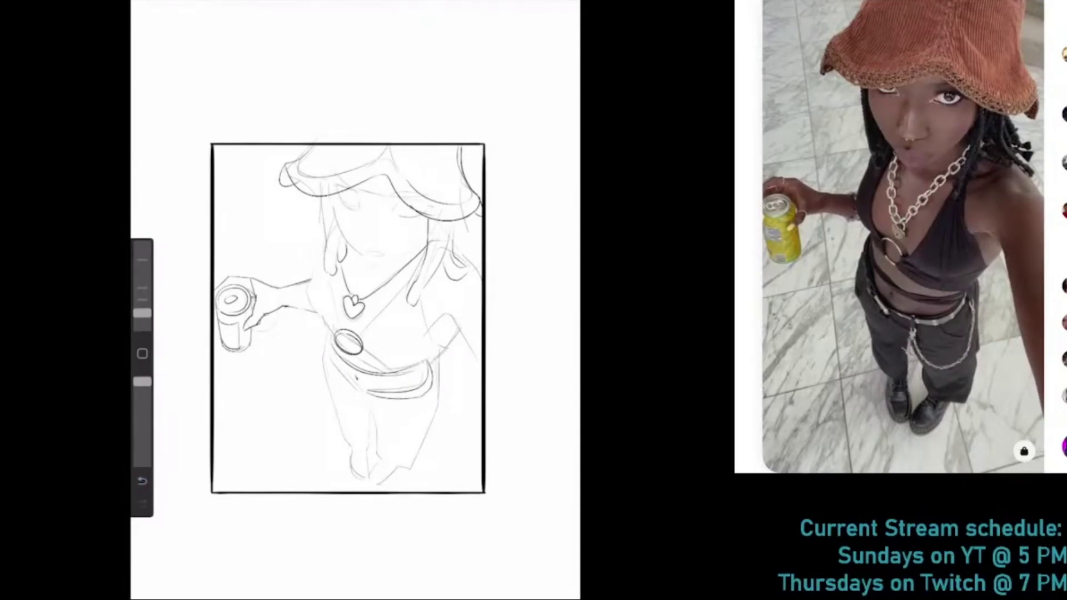
{"action": "left_click_drag", "start_coordinate": [325, 340], "coordinate": [366, 391]}
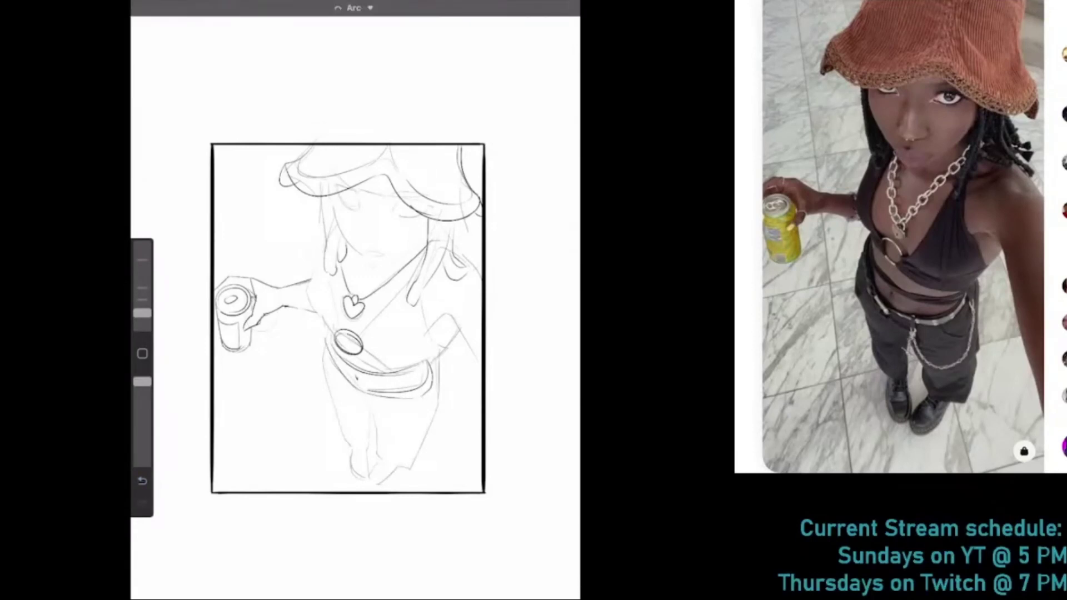
{"action": "key", "text": "ctrl+z"}
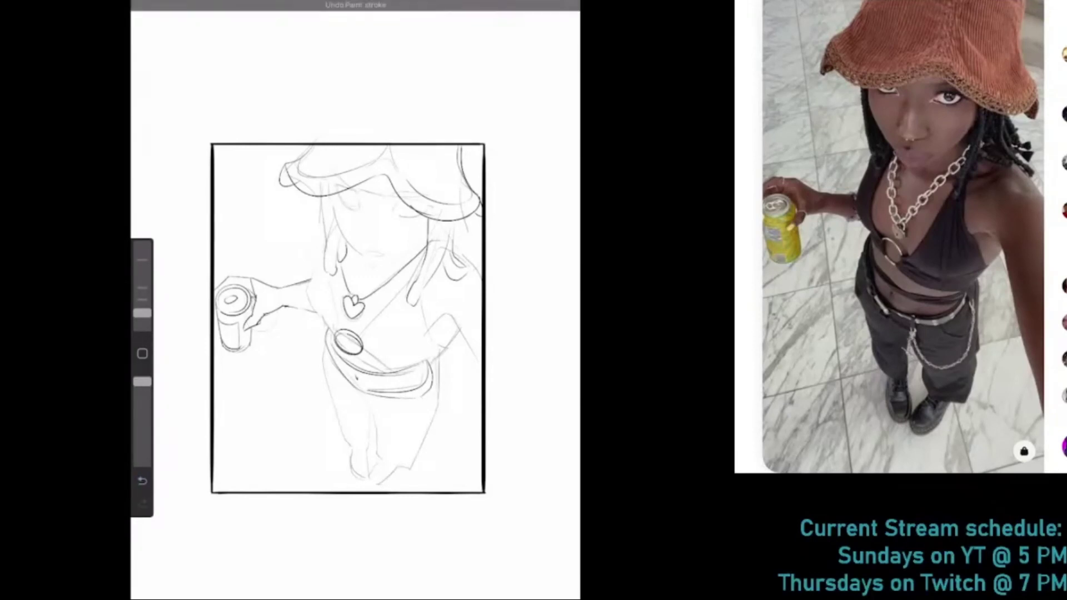
{"action": "key", "text": "ctrl+z"}
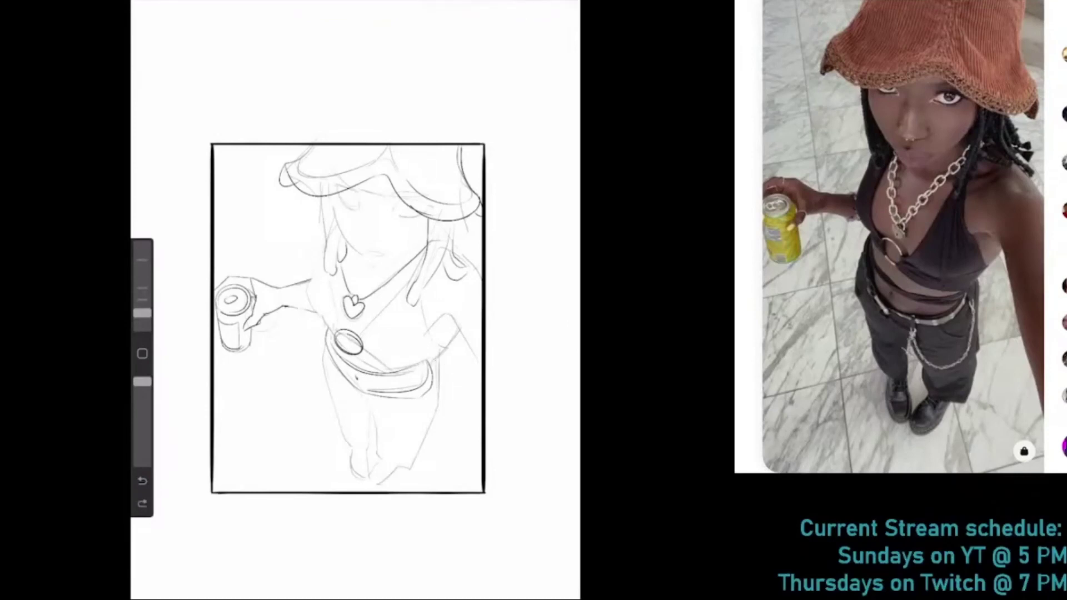
{"action": "key", "text": "ctrl+z"}
Try a short curve right of the belt and a line on the left jeans leg
{"action": "left_click_drag", "start_coordinate": [443, 356], "coordinate": [441, 394]}
{"action": "key", "text": "ctrl+z"}
{"action": "left_click_drag", "start_coordinate": [442, 359], "coordinate": [425, 453]}
{"action": "key", "text": "ctrl+z"}
{"action": "left_click_drag", "start_coordinate": [320, 364], "coordinate": [350, 450]}
{"action": "key", "text": "ctrl+z"}
Sketch the left leg outline, contour and bottom edge
{"action": "key", "text": "ctrl+z"}
{"action": "key", "text": "ctrl+z"}
{"action": "mouse_move", "coordinate": [368, 404]}
{"action": "left_mouse_down"}
{"action": "mouse_move", "coordinate": [367, 437]}
{"action": "mouse_move", "coordinate": [384, 450]}
{"action": "left_mouse_up"}
{"action": "key", "text": "ctrl+z"}
{"action": "key", "text": "ctrl+z"}
{"action": "left_click_drag", "start_coordinate": [374, 411], "coordinate": [392, 447]}
{"action": "left_click_drag", "start_coordinate": [408, 406], "coordinate": [434, 444]}
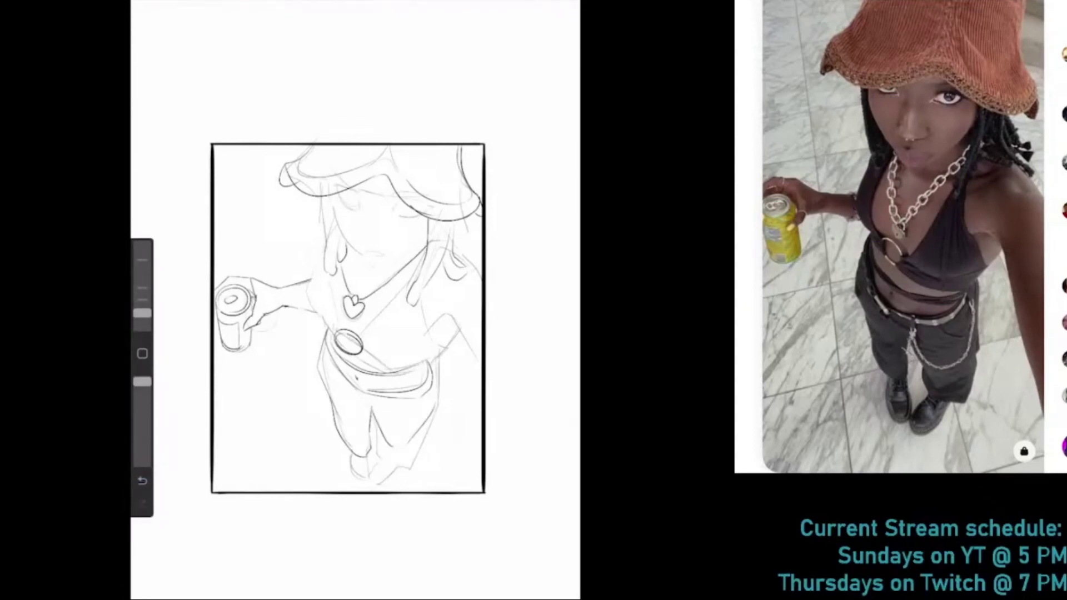
{"action": "key", "text": "ctrl+z"}
{"action": "key", "text": "ctrl+z"}
{"action": "mouse_move", "coordinate": [378, 422]}
{"action": "left_mouse_down"}
{"action": "mouse_move", "coordinate": [384, 464]}
{"action": "mouse_move", "coordinate": [421, 458]}
{"action": "left_mouse_up"}
{"action": "key", "text": "ctrl+z"}
Sketch the right leg outline along the right hip
{"action": "key", "text": "ctrl+z"}
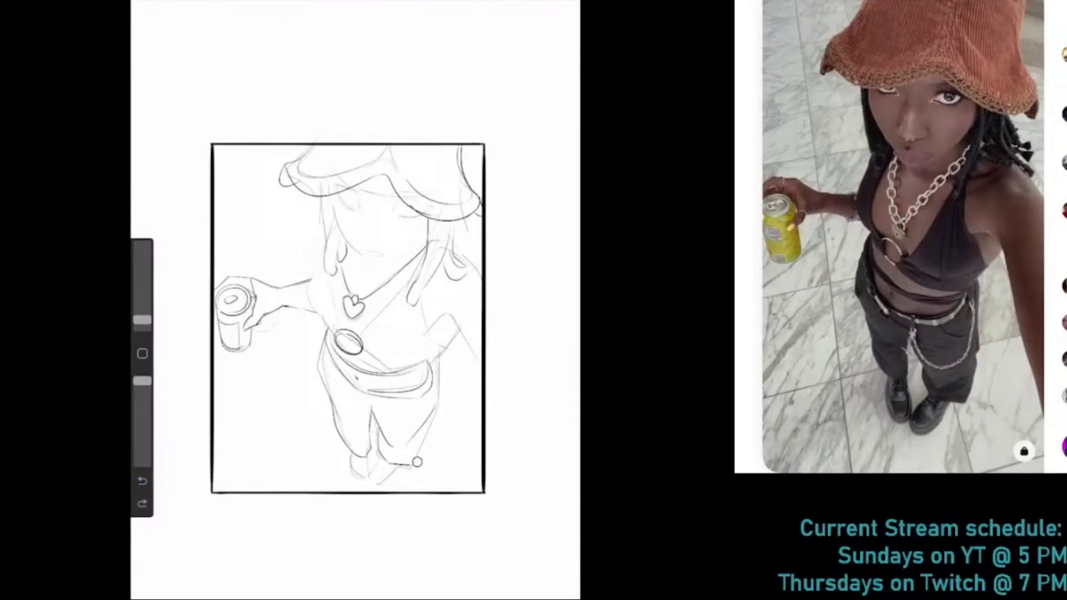
{"action": "left_click_drag", "start_coordinate": [438, 408], "coordinate": [410, 467]}
{"action": "key", "text": "ctrl+z"}
{"action": "key", "text": "ctrl+z"}
{"action": "mouse_move", "coordinate": [437, 347]}
{"action": "left_mouse_down"}
{"action": "mouse_move", "coordinate": [446, 409]}
{"action": "mouse_move", "coordinate": [408, 468]}
{"action": "left_mouse_up"}
{"action": "key", "text": "ctrl+z"}
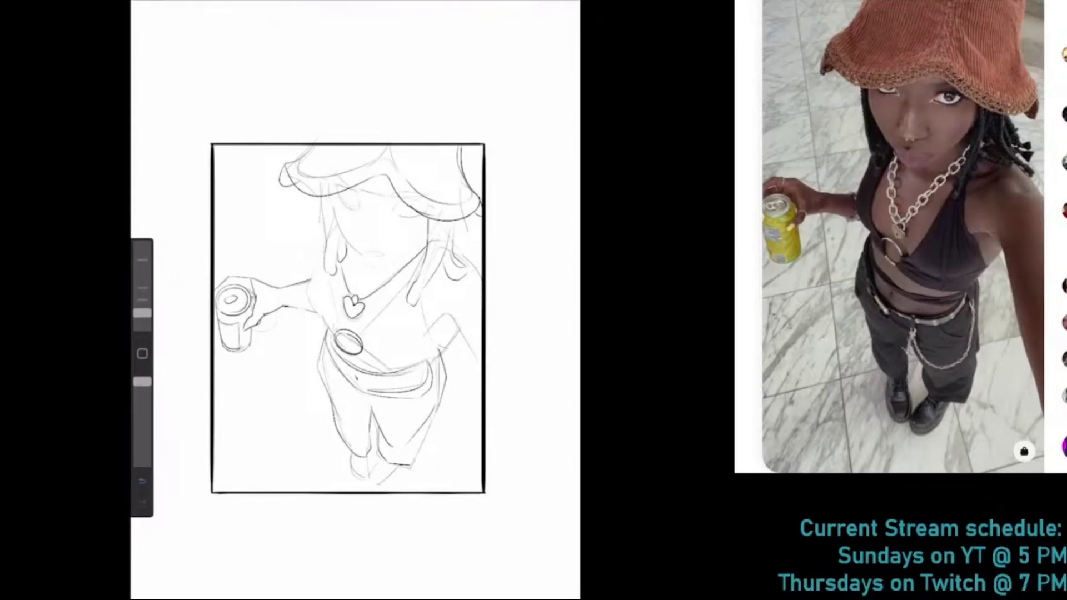
{"action": "key", "text": "ctrl+z"}
{"action": "left_click_drag", "start_coordinate": [438, 404], "coordinate": [409, 467]}
{"action": "left_click_drag", "start_coordinate": [370, 409], "coordinate": [336, 443]}
{"action": "key", "text": "ctrl+z"}
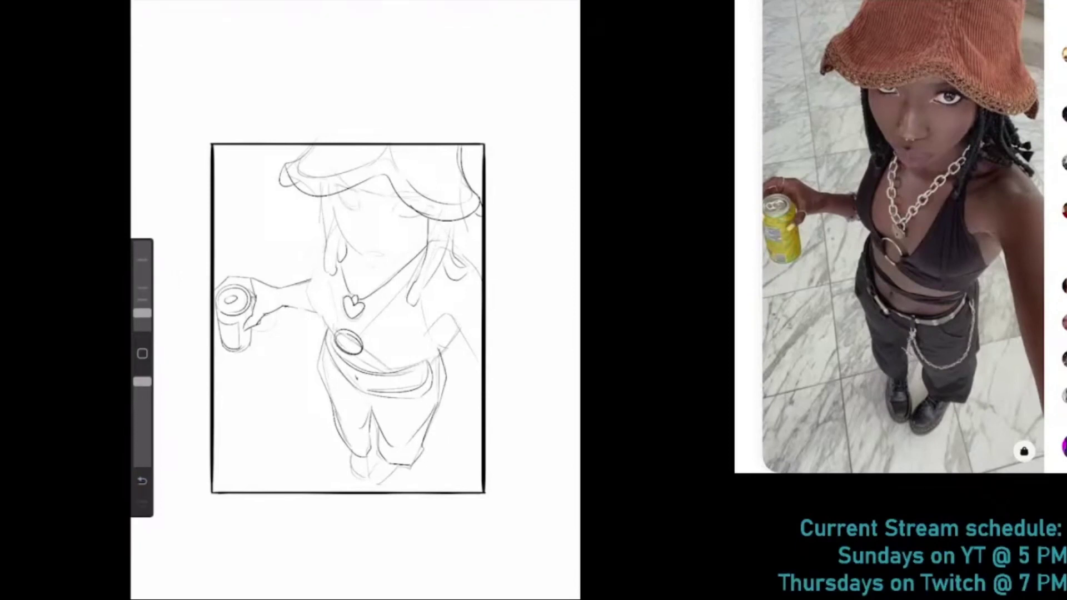
Try a fold across the jeans and short strokes near the right hip and belt
{"action": "left_click_drag", "start_coordinate": [431, 387], "coordinate": [371, 425]}
{"action": "key", "text": "ctrl+z"}
{"action": "key", "text": "ctrl+z"}
{"action": "key", "text": "ctrl+z"}
{"action": "left_click_drag", "start_coordinate": [432, 371], "coordinate": [422, 415]}
{"action": "key", "text": "ctrl+z"}
{"action": "mouse_move", "coordinate": [358, 377]}
{"action": "left_mouse_down"}
{"action": "mouse_move", "coordinate": [341, 393]}
{"action": "mouse_move", "coordinate": [353, 392]}
{"action": "left_mouse_up"}
{"action": "key", "text": "ctrl+z"}
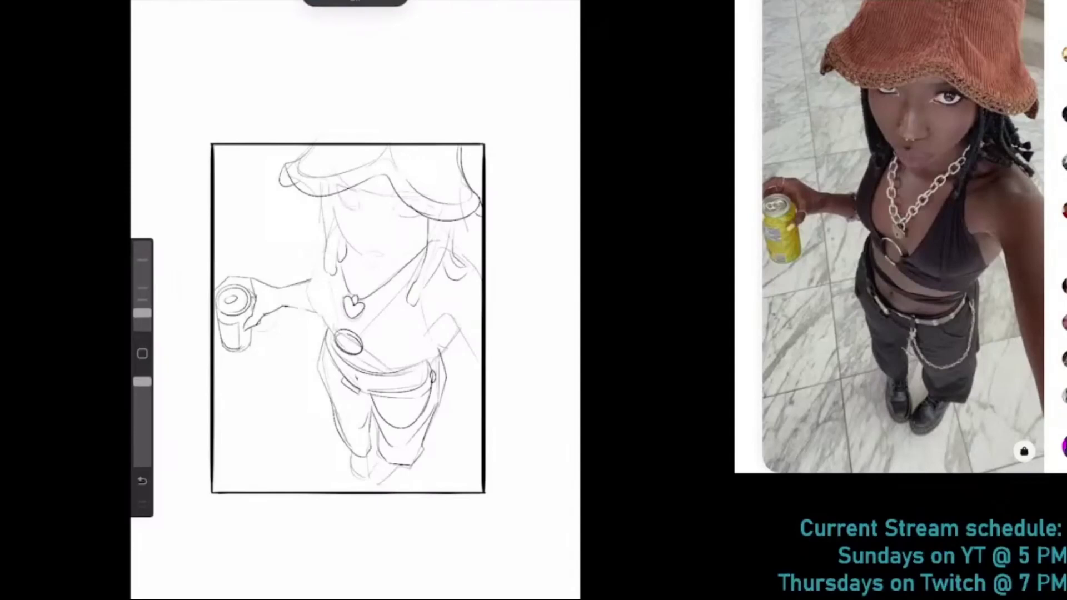
Draw a line beside the necklace and the left torso contour
{"action": "key", "text": "ctrl+z"}
{"action": "left_click_drag", "start_coordinate": [331, 270], "coordinate": [334, 329]}
{"action": "key", "text": "ctrl+z"}
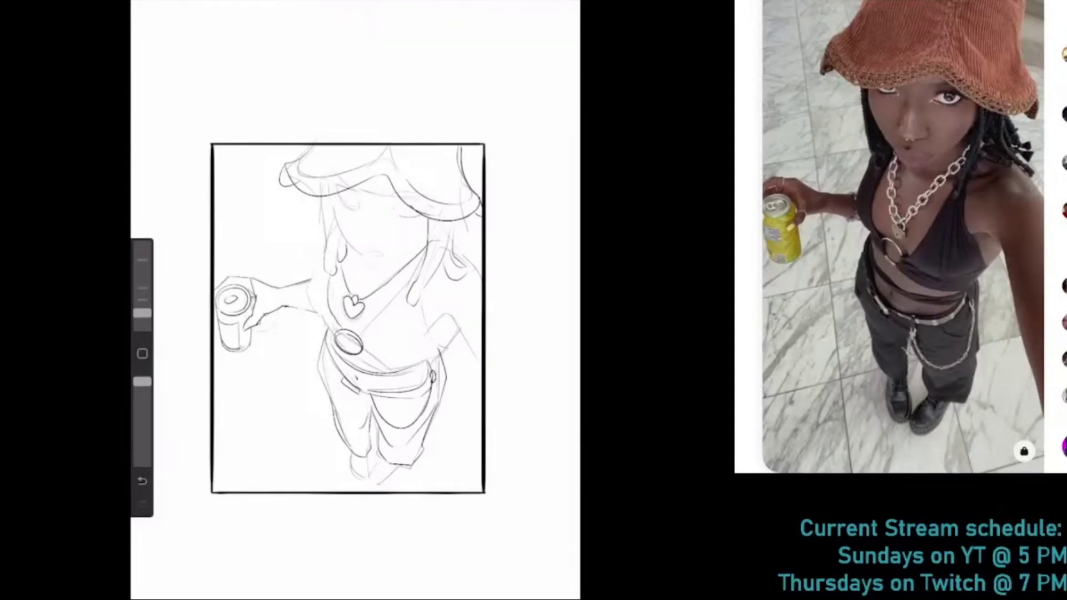
{"action": "left_click_drag", "start_coordinate": [327, 278], "coordinate": [339, 333]}
{"action": "mouse_move", "coordinate": [319, 254]}
{"action": "left_mouse_down"}
{"action": "mouse_move", "coordinate": [310, 321]}
{"action": "mouse_move", "coordinate": [336, 344]}
{"action": "left_mouse_up"}
{"action": "key", "text": "ctrl+z"}
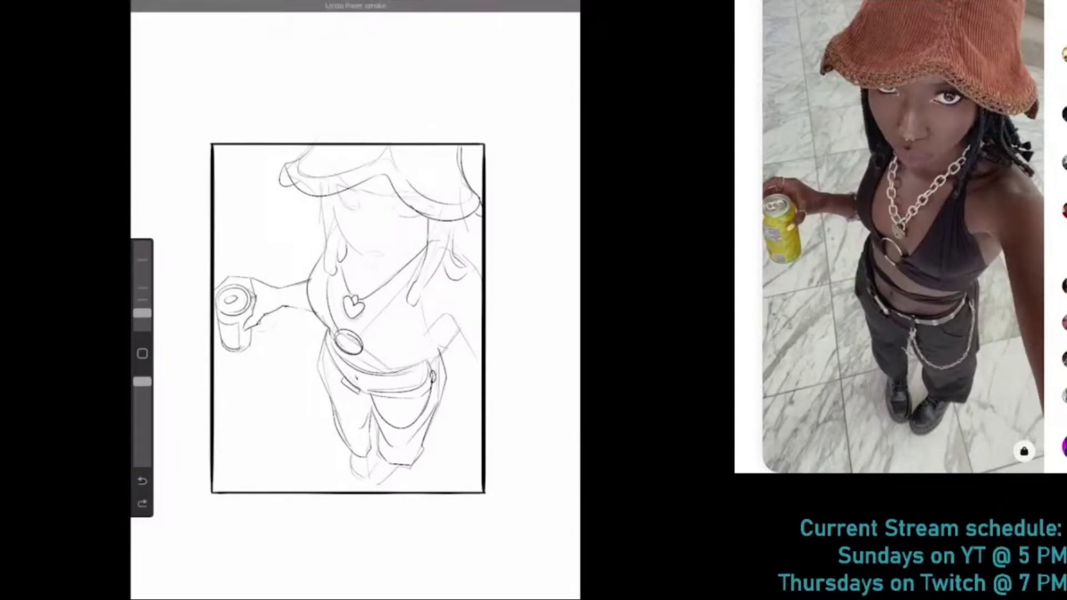
Draw the right hip stroke, the torso's right side and a line across the torso
{"action": "key", "text": "ctrl+z"}
{"action": "left_click_drag", "start_coordinate": [456, 330], "coordinate": [409, 375]}
{"action": "key", "text": "ctrl+z"}
{"action": "key", "text": "ctrl+z"}
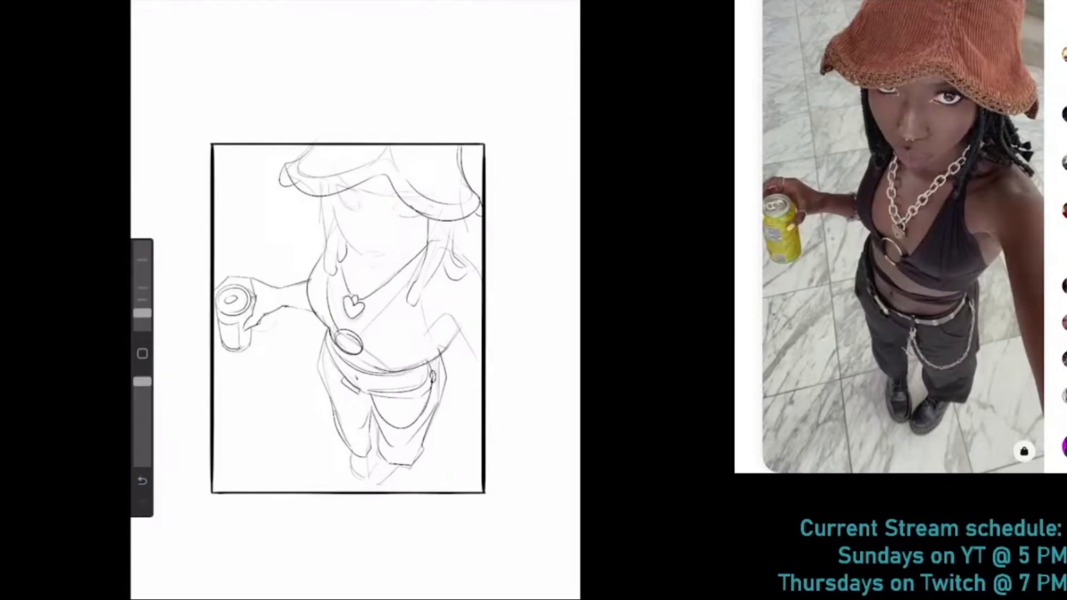
{"action": "left_click_drag", "start_coordinate": [423, 371], "coordinate": [460, 329]}
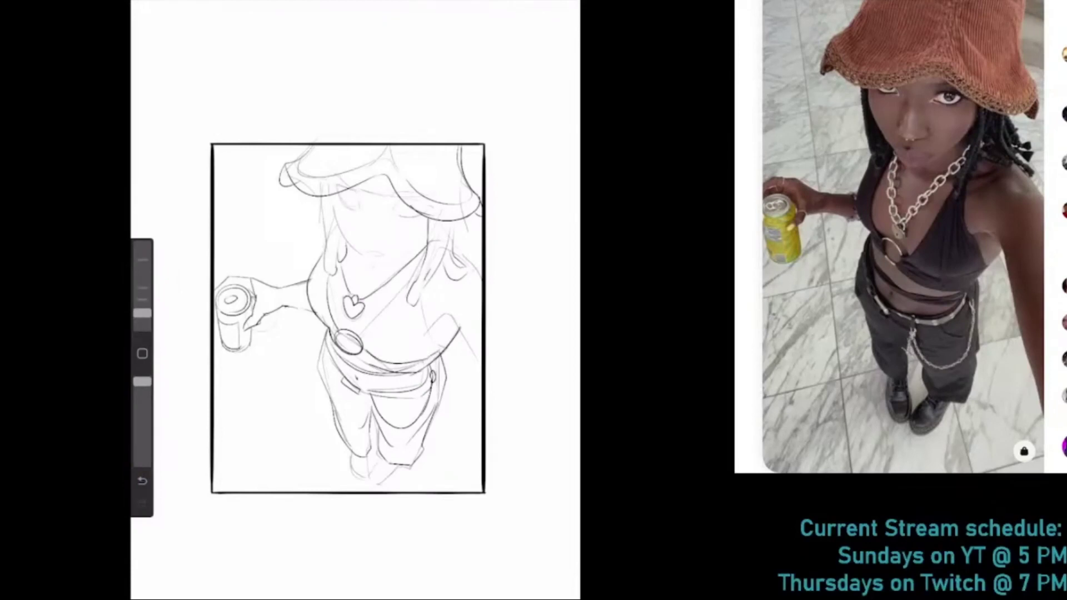
{"action": "left_click_drag", "start_coordinate": [420, 280], "coordinate": [427, 331]}
{"action": "key", "text": "ctrl+z"}
{"action": "left_click_drag", "start_coordinate": [407, 286], "coordinate": [362, 337]}
{"action": "key", "text": "ctrl+z"}
{"action": "left_click_drag", "start_coordinate": [416, 271], "coordinate": [362, 344]}
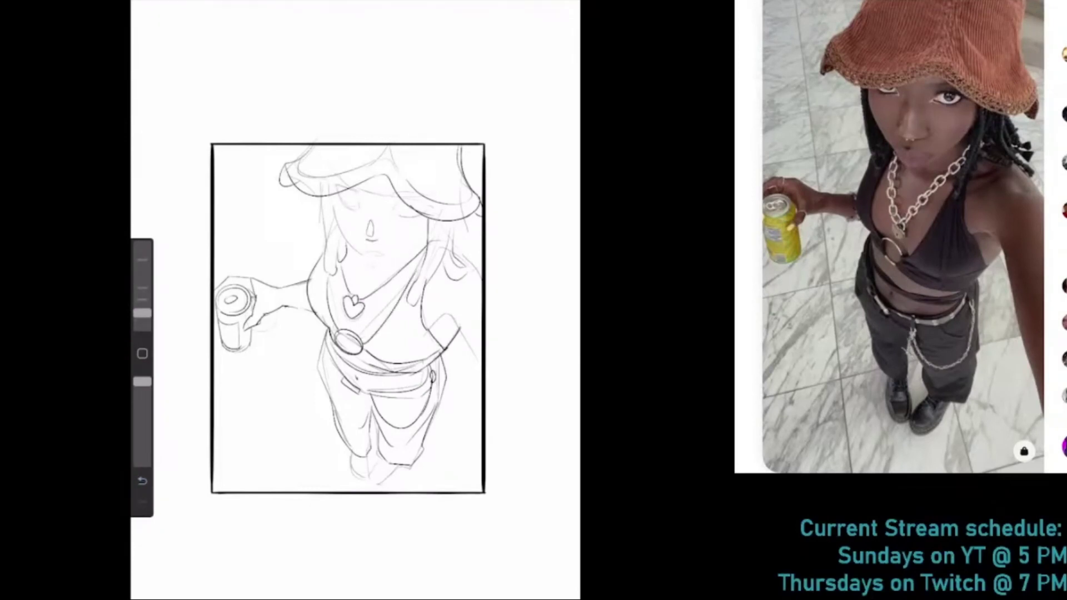
Try a short mouth line under the nose, then remove it
{"action": "left_click_drag", "start_coordinate": [364, 241], "coordinate": [372, 242]}
{"action": "scroll", "coordinate": [348, 318], "scroll_direction": "up", "scroll_amount": 5}
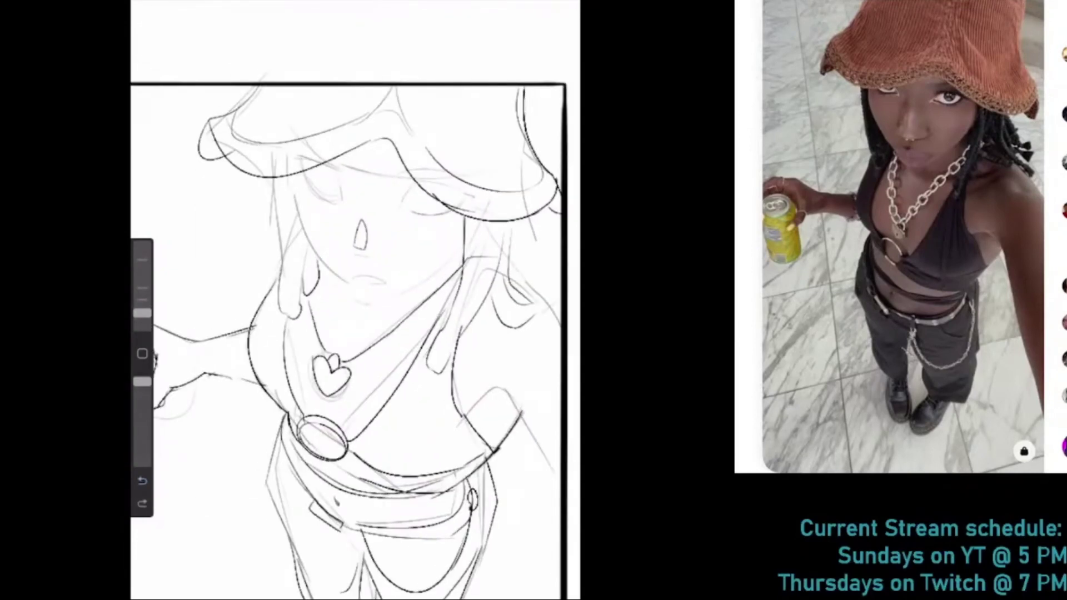
{"action": "key", "text": "ctrl+z"}
{"action": "scroll", "coordinate": [350, 333], "scroll_direction": "down", "scroll_amount": 3}
{"action": "scroll", "coordinate": [350, 334], "scroll_direction": "down", "scroll_amount": 2}
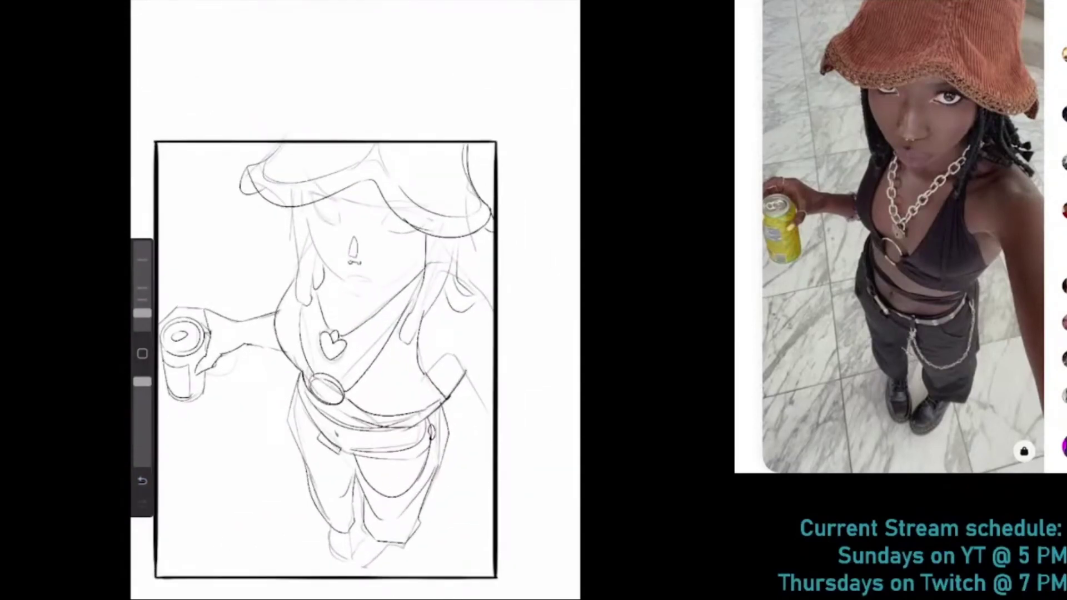
{"action": "left_click_drag", "start_coordinate": [348, 279], "coordinate": [381, 280]}
{"action": "key", "text": "ctrl+z"}
{"action": "key", "text": "ctrl+z"}
{"action": "key", "text": "ctrl+z"}
{"action": "scroll", "coordinate": [325, 358], "scroll_direction": "down", "scroll_amount": 2}
{"action": "key", "text": "ctrl+z"}
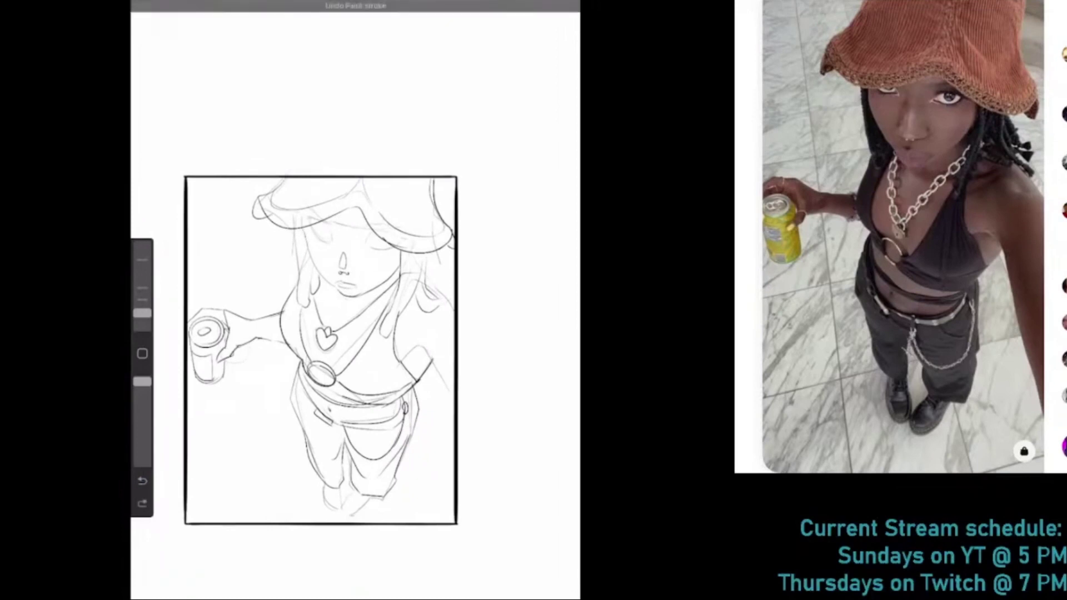
Draw the face's left contour down to the chin, toggling undo/redo to compare strokes
{"action": "left_click_drag", "start_coordinate": [306, 228], "coordinate": [336, 289]}
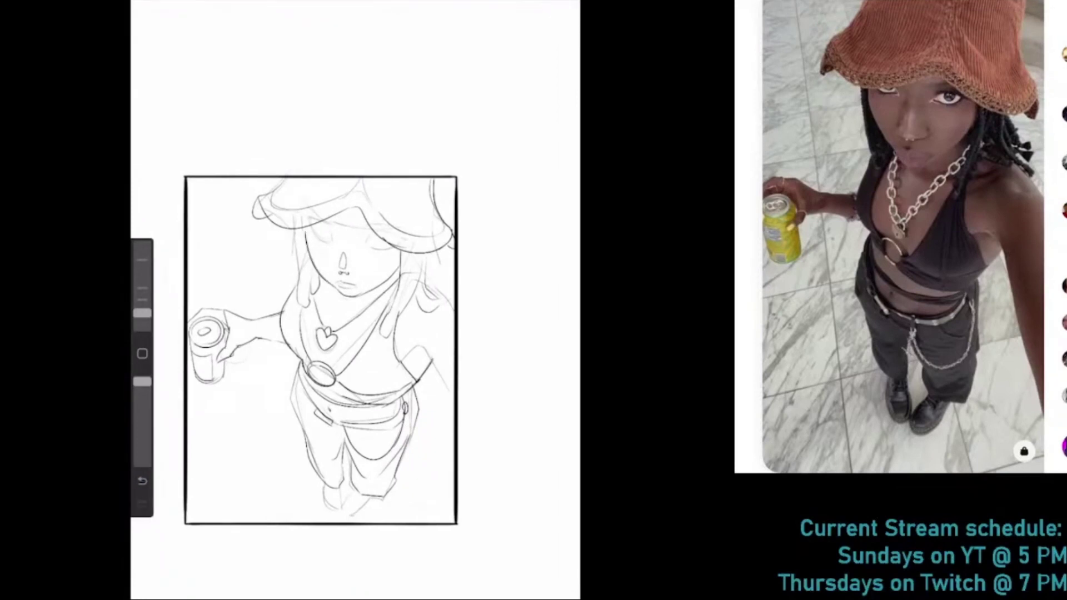
{"action": "key", "text": "ctrl+z"}
{"action": "key", "text": "ctrl+shift+z"}
{"action": "key", "text": "ctrl+z"}
{"action": "key", "text": "ctrl+shift+z"}
{"action": "key", "text": "ctrl+z"}
{"action": "key", "text": "ctrl+shift+z"}
{"action": "key", "text": "ctrl+z"}
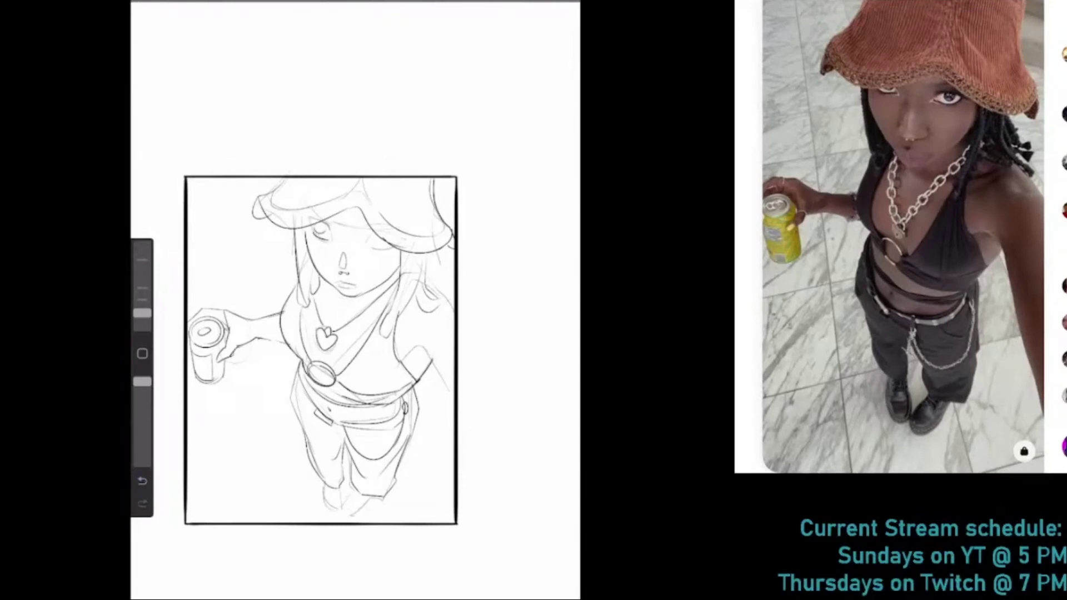
{"action": "key", "text": "ctrl+z"}
{"action": "key", "text": "ctrl+shift+z"}
{"action": "key", "text": "ctrl+z"}
{"action": "key", "text": "ctrl+shift+z"}
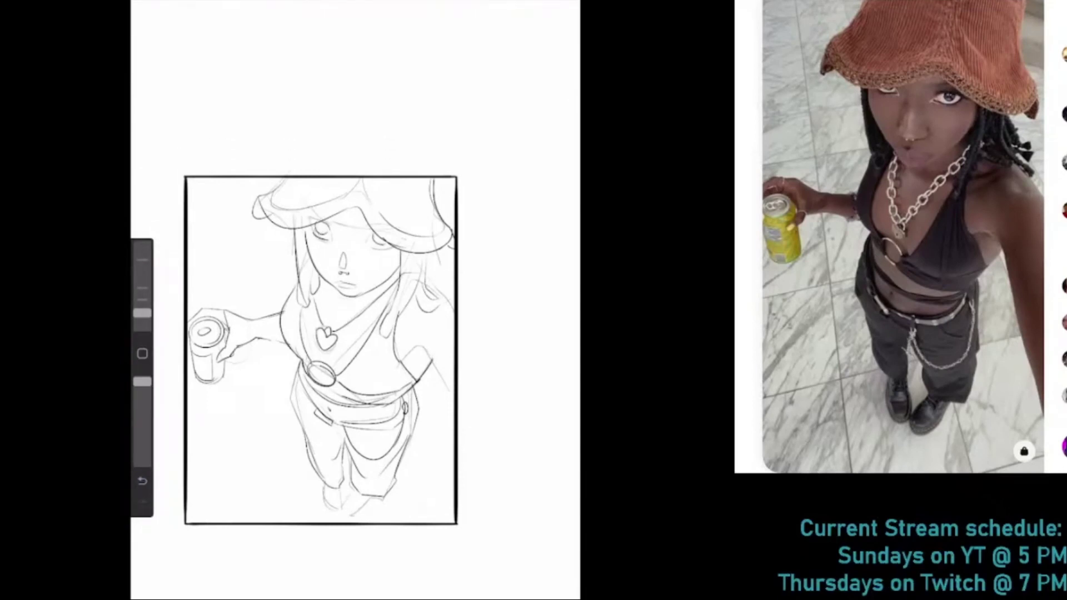
{"action": "key", "text": "ctrl+z"}
{"action": "key", "text": "ctrl+shift+z"}
{"action": "key", "text": "ctrl+z"}
{"action": "key", "text": "ctrl+z"}
{"action": "key", "text": "ctrl+shift+z"}
{"action": "key", "text": "ctrl+z"}
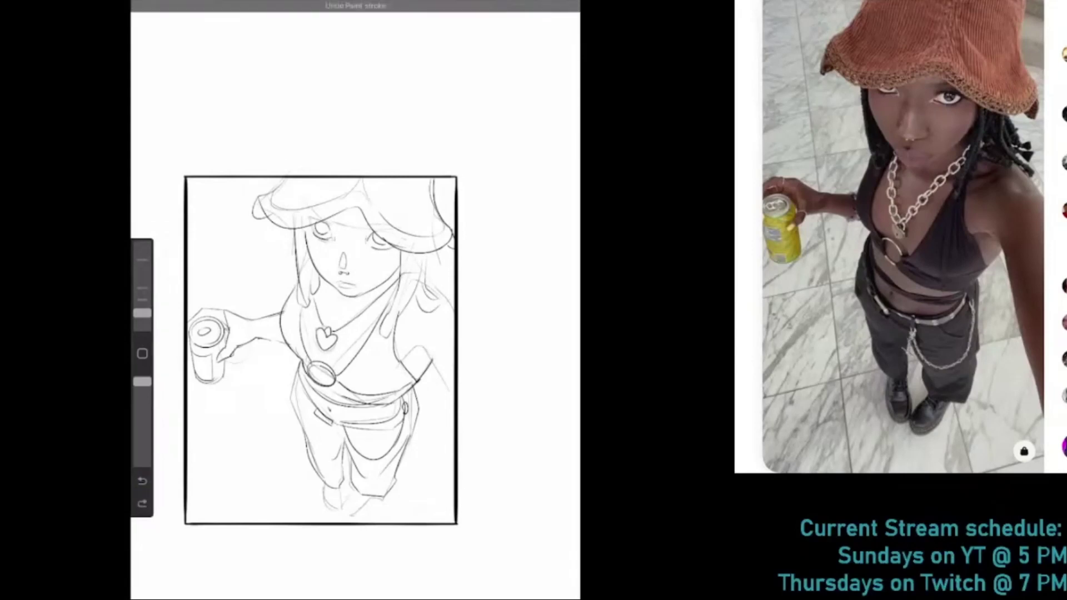
{"action": "key", "text": "ctrl+shift+z"}
Draw two round eyes on the face
{"action": "key", "text": "ctrl+z"}
{"action": "left_click_drag", "start_coordinate": [333, 233], "coordinate": [334, 234]}
{"action": "left_click_drag", "start_coordinate": [142, 313], "coordinate": [142, 313]}
{"action": "key", "text": "ctrl+z"}
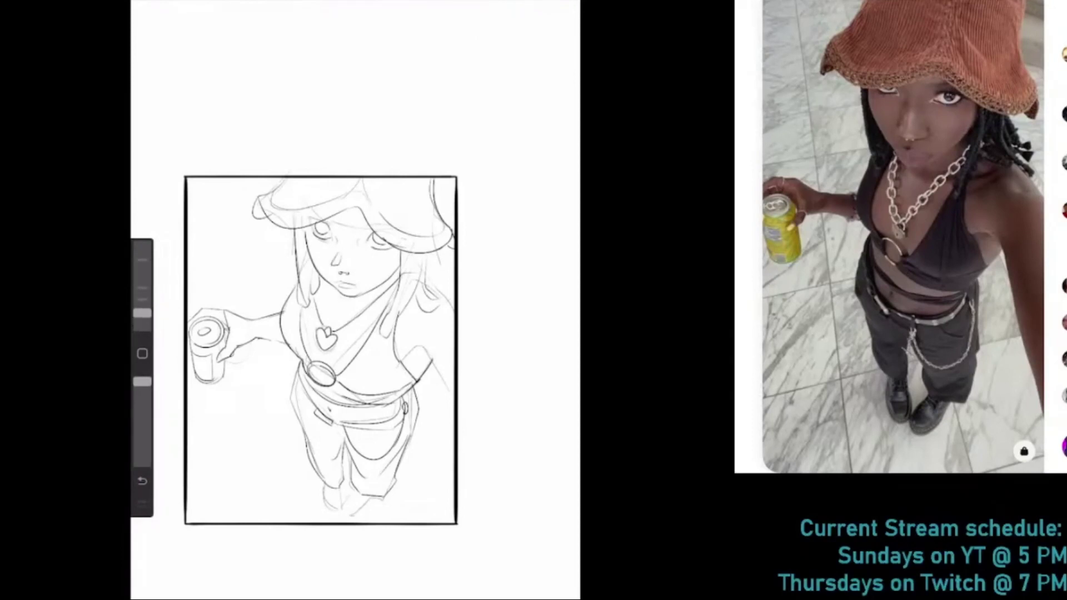
Distort the freehand-selected legs, pulling the upper-right corner slightly inward, and commit
{"action": "left_click", "coordinate": [561, 22]}
{"action": "left_click", "coordinate": [233, 22]}
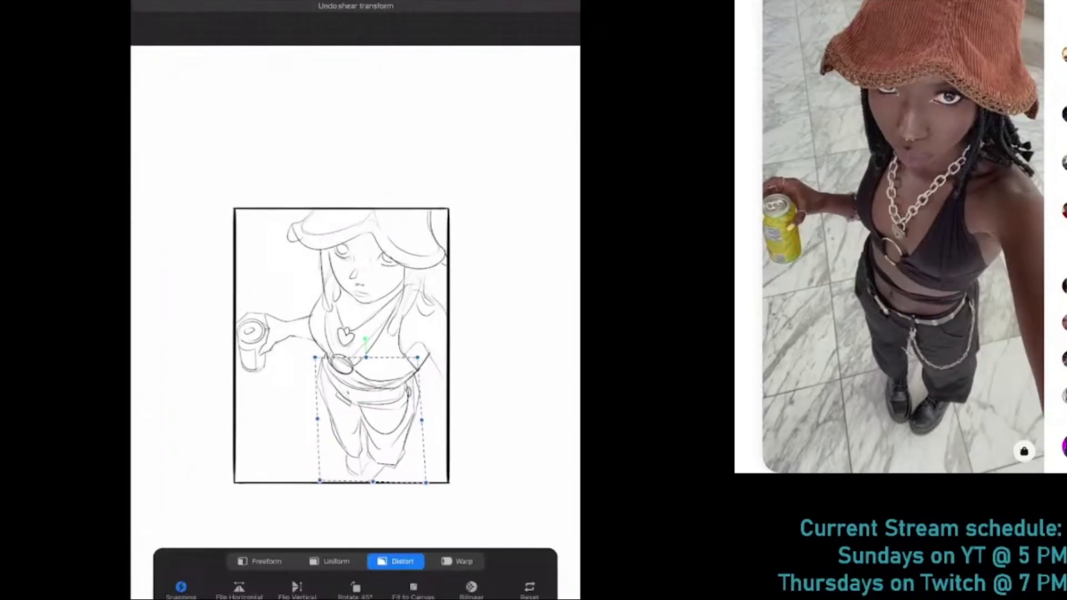
{"action": "key", "text": "v"}
{"action": "key", "text": "v"}
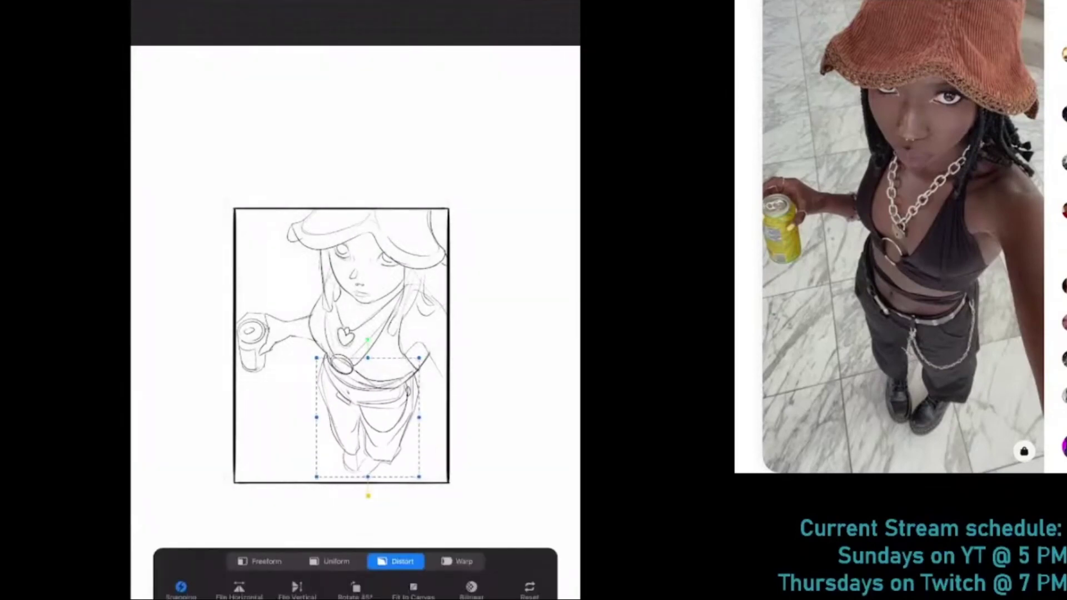
{"action": "key", "text": "s"}
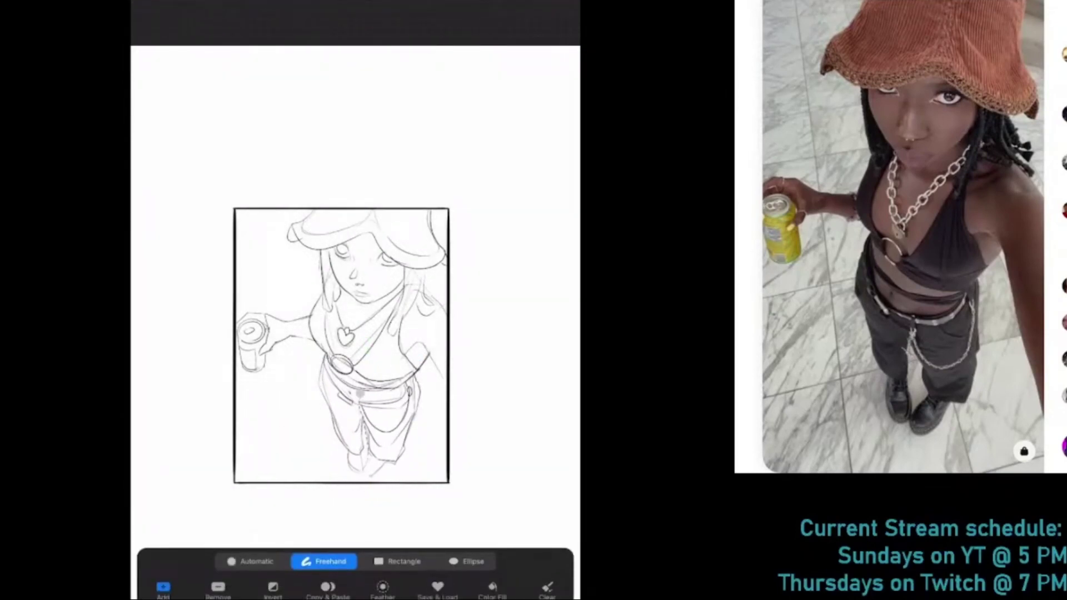
{"action": "key", "text": "v"}
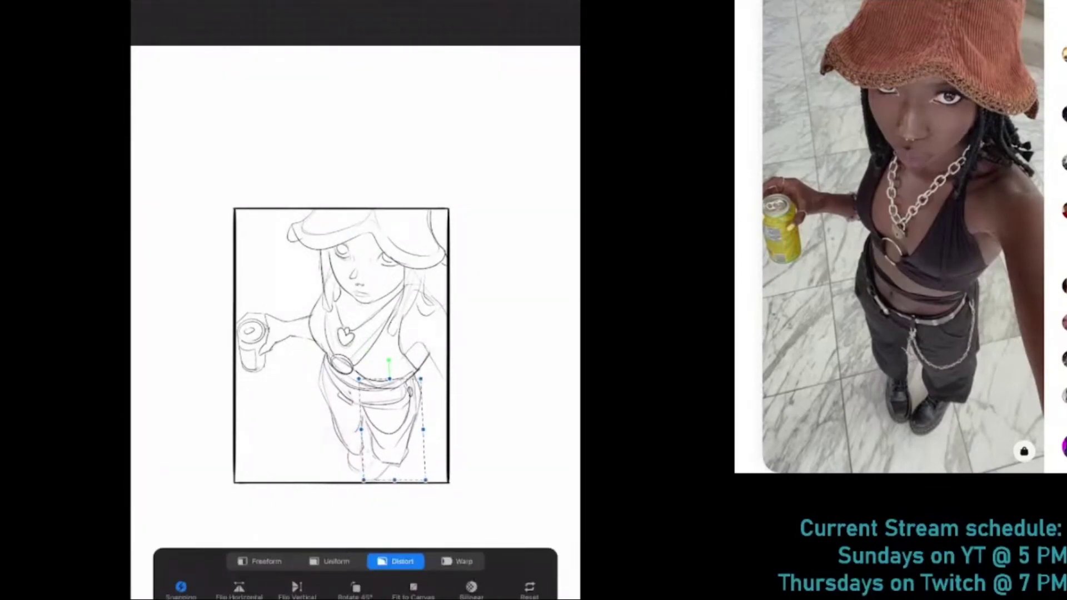
{"action": "left_click_drag", "start_coordinate": [420, 378], "coordinate": [417, 379]}
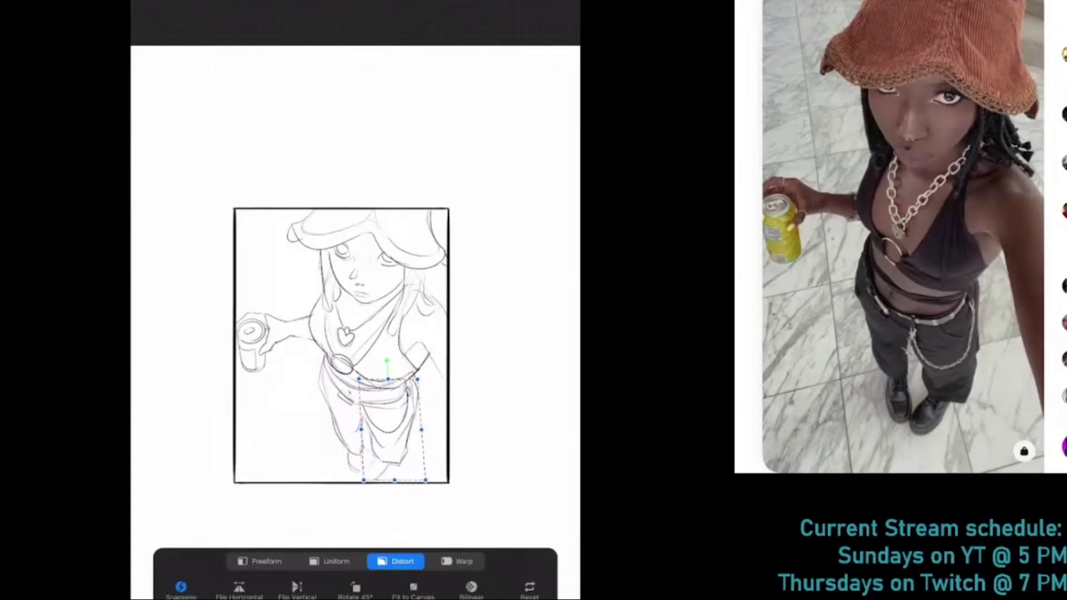
{"action": "key", "text": "v"}
Check the layers list, undo the last stroke and make the brush slightly smaller
{"action": "key", "text": "l"}
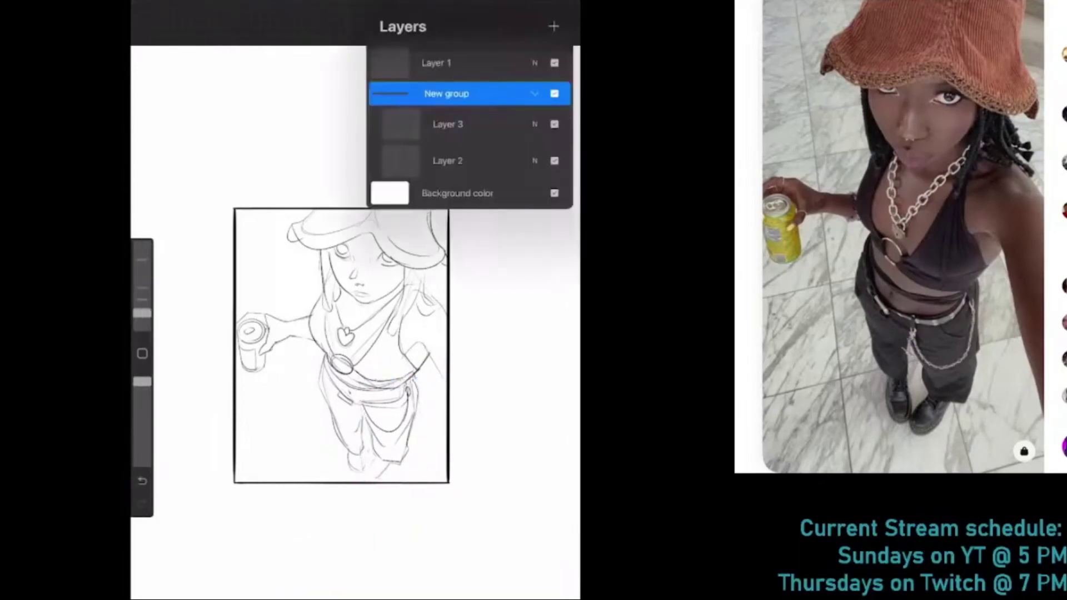
{"action": "key", "text": "l"}
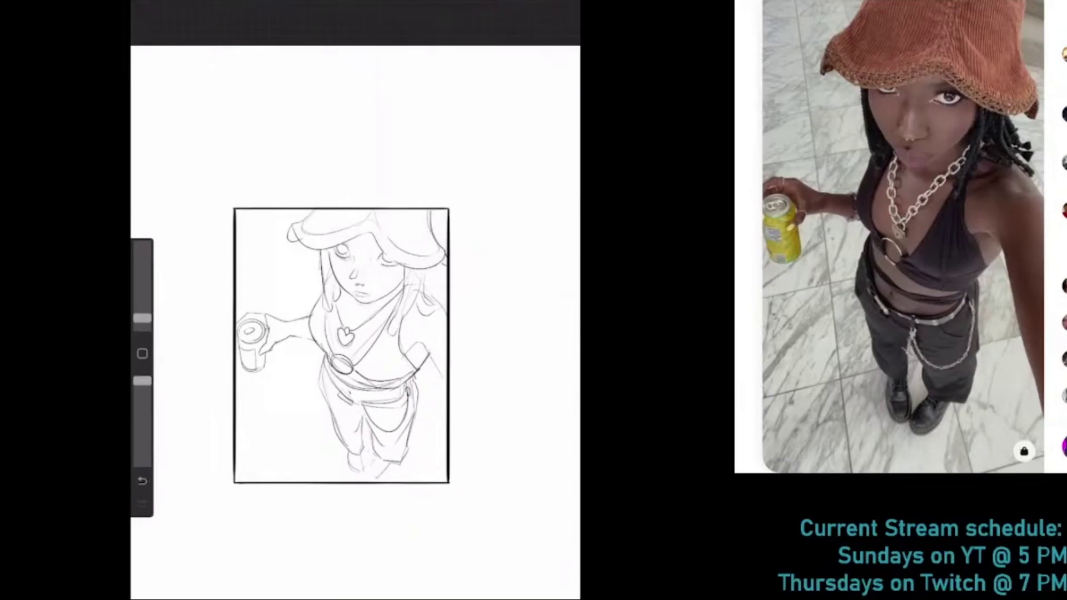
{"action": "key", "text": "ctrl+z"}
{"action": "left_click_drag", "start_coordinate": [143, 318], "coordinate": [142, 288]}
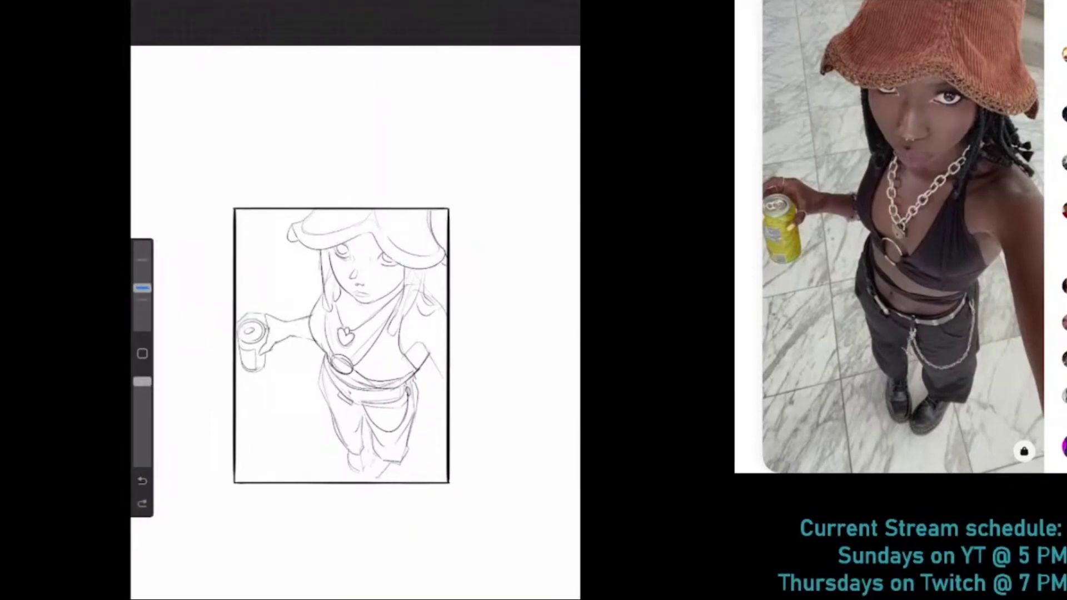
With a larger brush, darken the left eyebrow and the right eye, then reduce brush size
{"action": "left_click", "coordinate": [142, 481]}
{"action": "left_click_drag", "start_coordinate": [338, 244], "coordinate": [403, 257]}
{"action": "left_click_drag", "start_coordinate": [142, 282], "coordinate": [142, 300]}
{"action": "key", "text": "ctrl+z"}
{"action": "left_click_drag", "start_coordinate": [378, 275], "coordinate": [392, 283]}
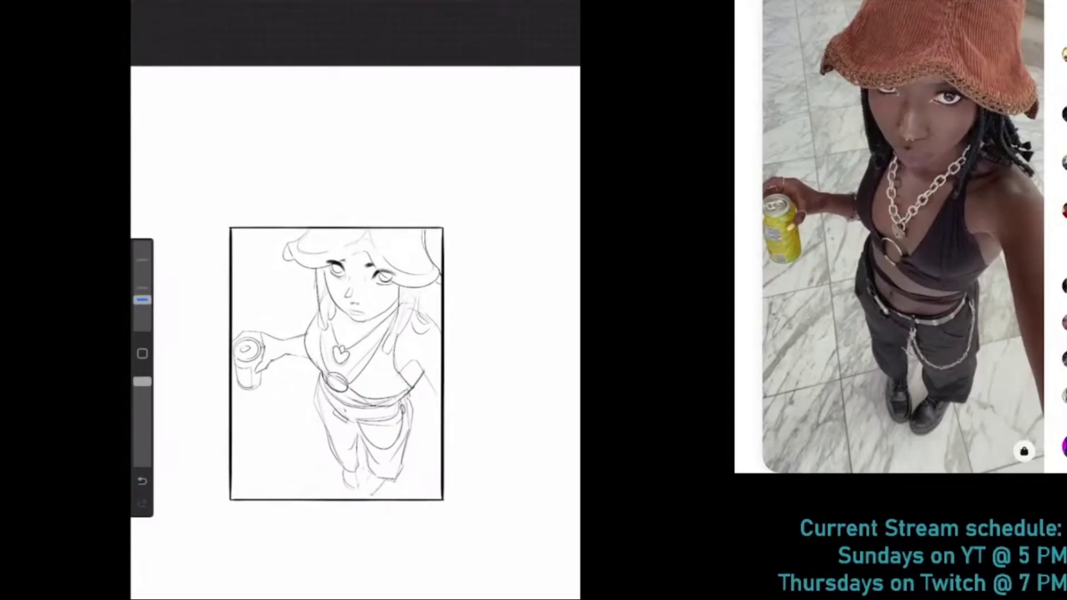
{"action": "left_click_drag", "start_coordinate": [142, 300], "coordinate": [142, 322]}
Freehand-select the eye area and put it into distort transform
{"action": "key", "text": "s"}
{"action": "mouse_move", "coordinate": [369, 218]}
{"action": "left_mouse_down"}
{"action": "mouse_move", "coordinate": [350, 250]}
{"action": "mouse_move", "coordinate": [314, 205]}
{"action": "left_mouse_up"}
{"action": "scroll", "coordinate": [289, 361], "scroll_direction": "up", "scroll_amount": 5}
{"action": "key", "text": "v"}
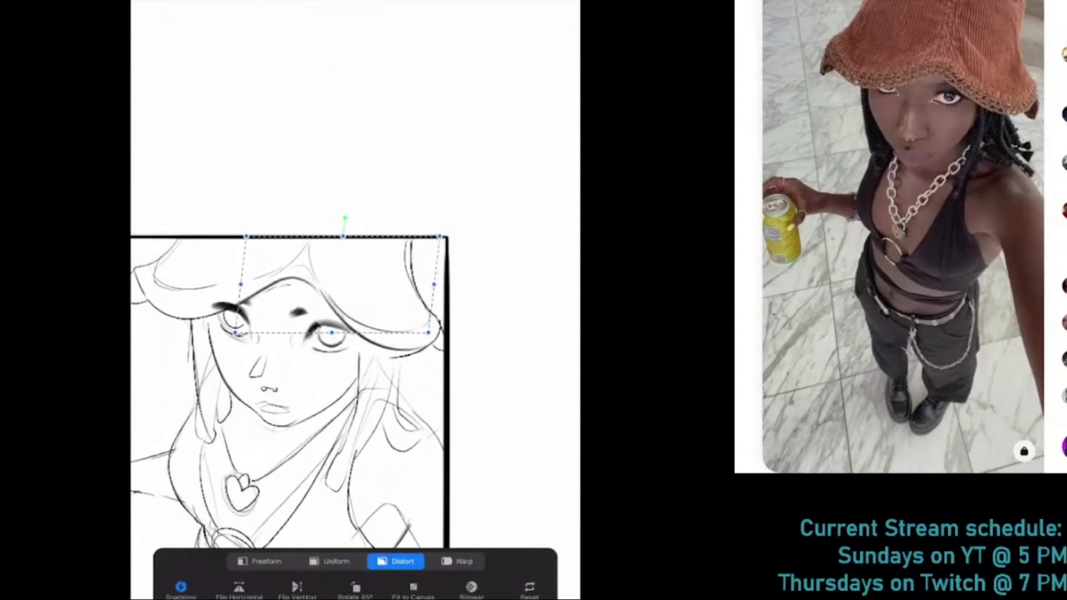